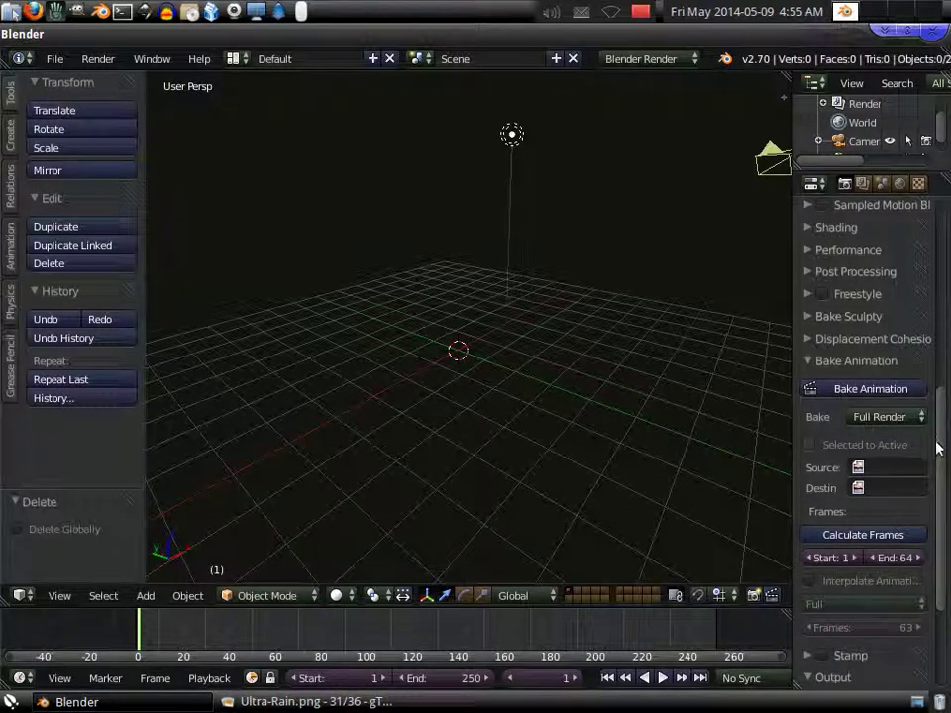
Step: Add a plane mesh of radius 1 at the scene origin and orbit around it
{"action": "scroll", "coordinate": [940, 436], "scroll_direction": "down", "scroll_amount": 2}
{"action": "scroll", "coordinate": [940, 446], "scroll_direction": "up", "scroll_amount": 3}
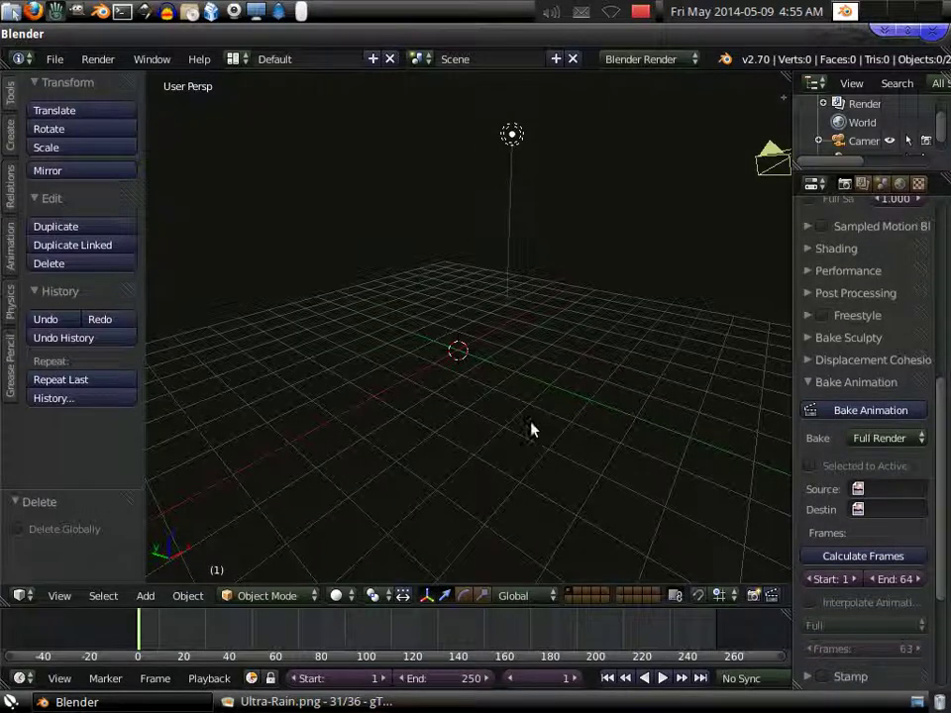
{"action": "mouse_move", "coordinate": [531, 429]}
{"action": "middle_mouse_down"}
{"action": "mouse_move", "coordinate": [542, 429]}
{"action": "mouse_move", "coordinate": [505, 376]}
{"action": "mouse_move", "coordinate": [504, 402]}
{"action": "middle_mouse_up"}
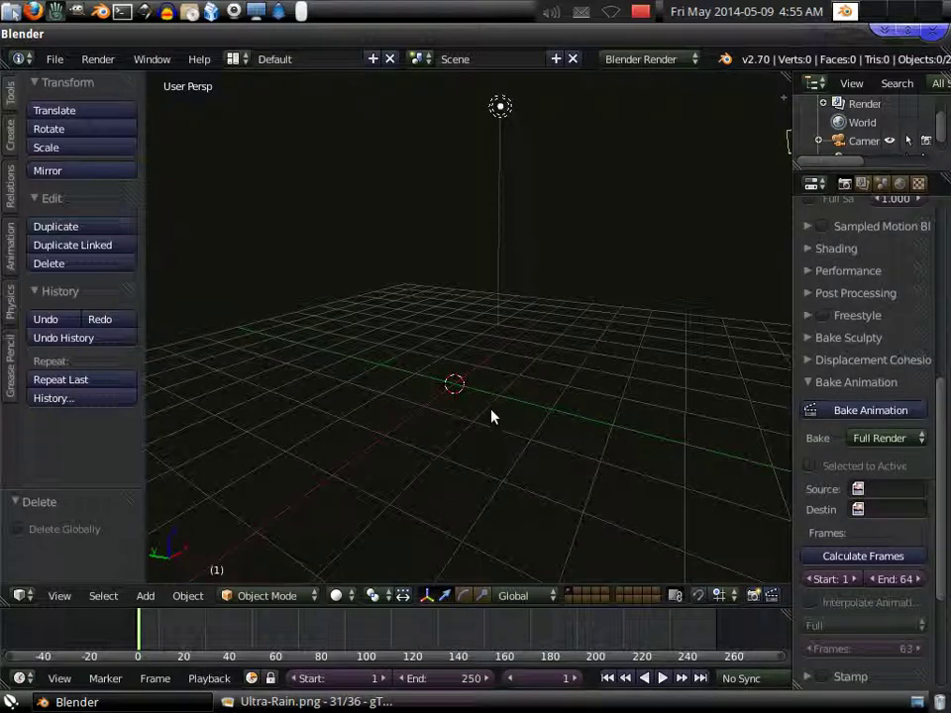
{"action": "left_click", "coordinate": [146, 595]}
{"action": "mouse_move", "coordinate": [174, 573]}
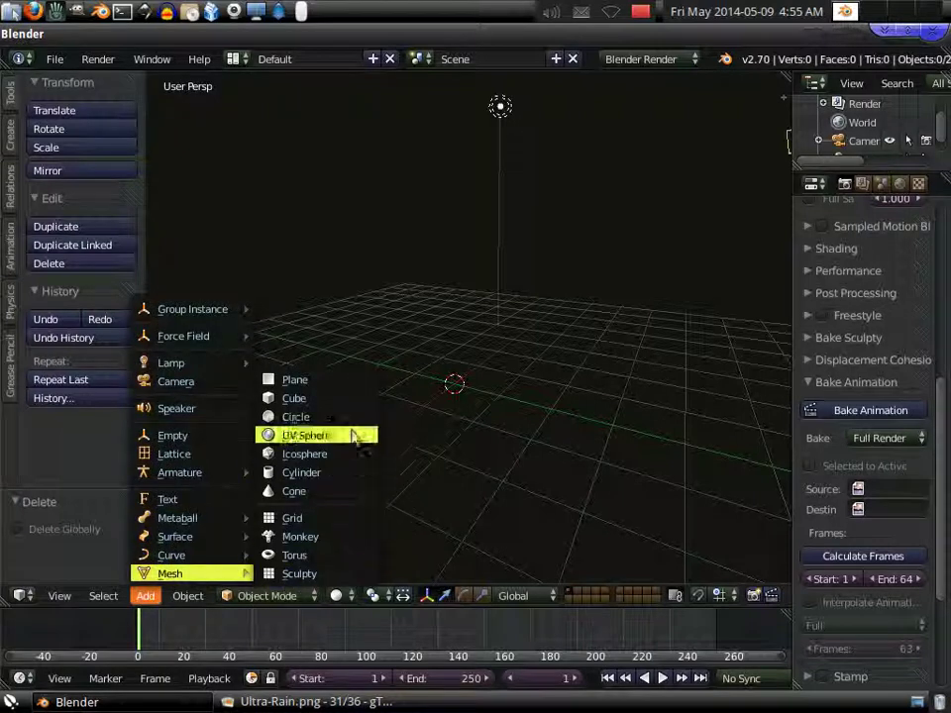
{"action": "left_click", "coordinate": [349, 381]}
{"action": "scroll", "coordinate": [500, 426], "scroll_direction": "up", "scroll_amount": 2}
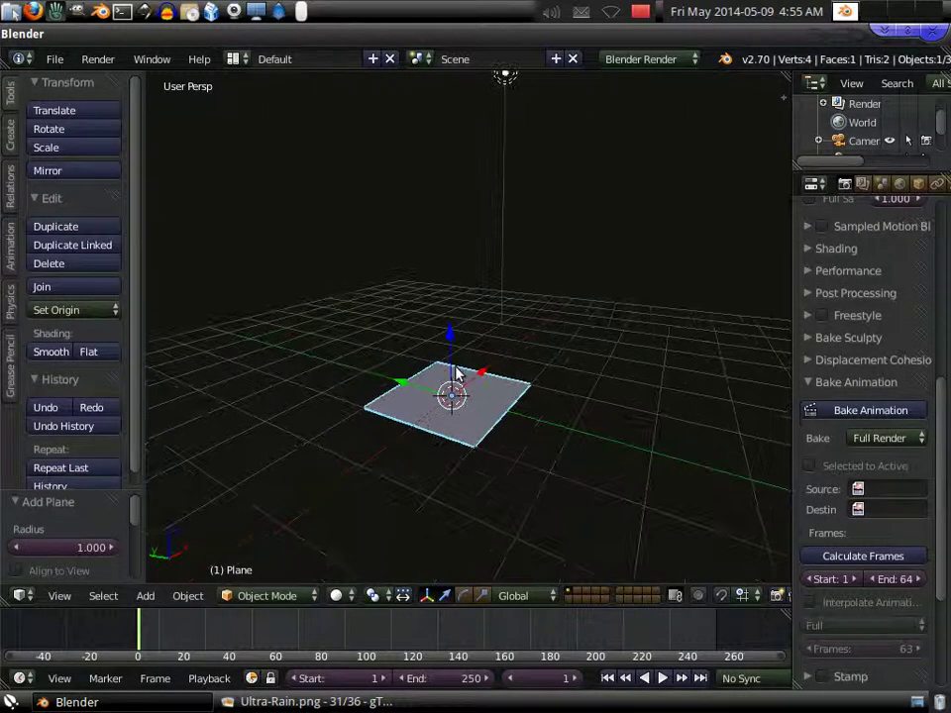
{"action": "middle_click_drag", "start_coordinate": [457, 396], "coordinate": [472, 416]}
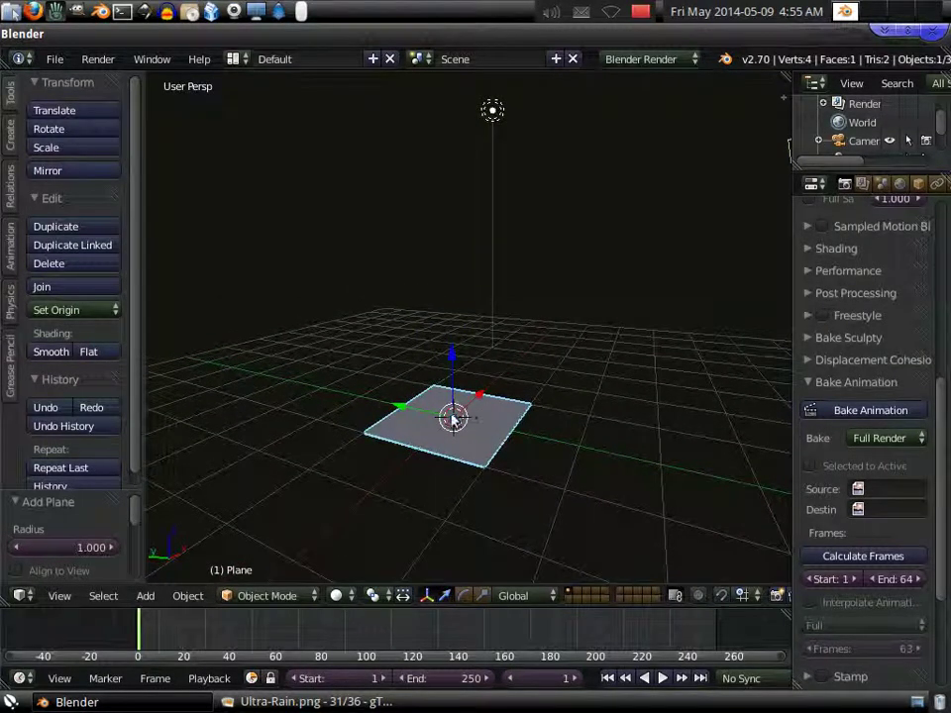
Step: View the 1024 × 1024 Ultra-Rain.png rain-drop normal-map sprite sheet in gThumb
{"action": "key", "text": "alt+Tab"}
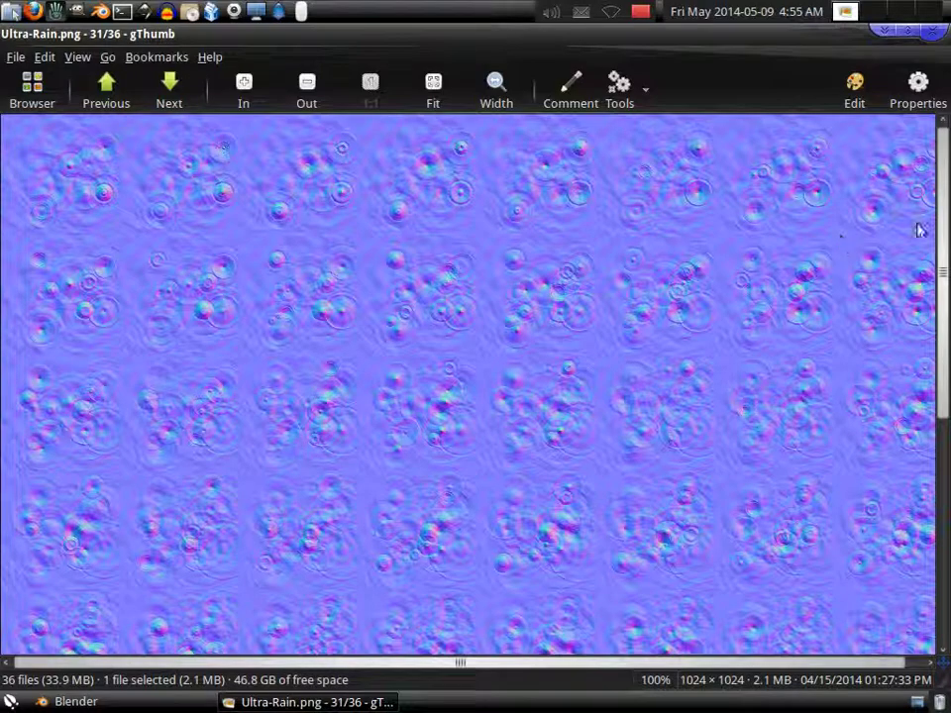
{"action": "mouse_move", "coordinate": [946, 225]}
{"action": "left_mouse_down"}
{"action": "mouse_move", "coordinate": [948, 406]}
{"action": "mouse_move", "coordinate": [948, 219]}
{"action": "left_mouse_up"}
{"action": "left_click_drag", "start_coordinate": [946, 384], "coordinate": [944, 388]}
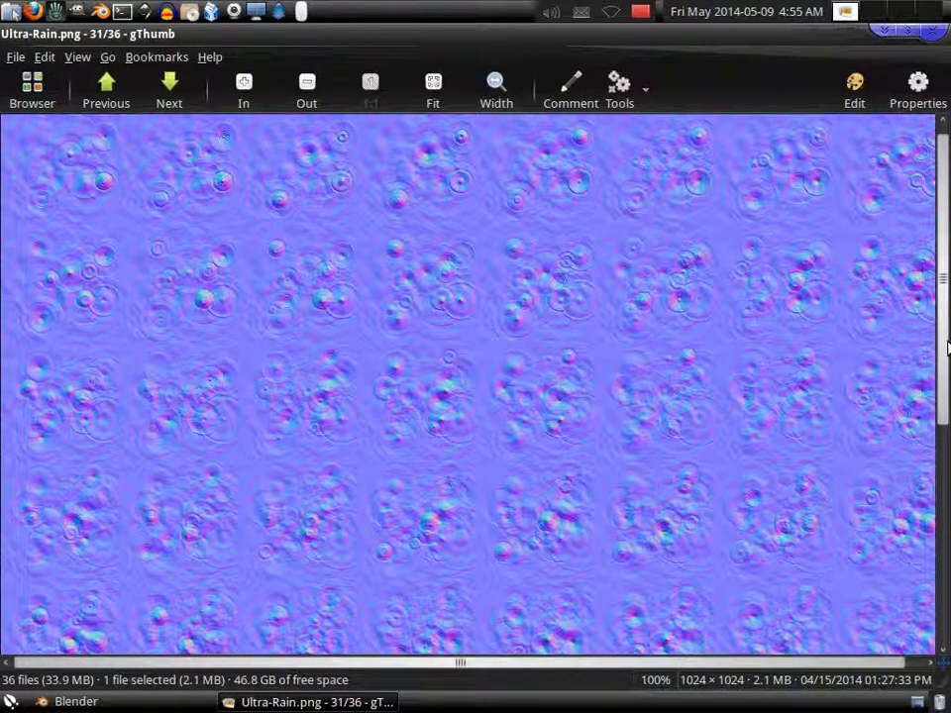
Step: Back in Blender, raise the plane upward along Z
{"action": "left_click", "coordinate": [76, 702]}
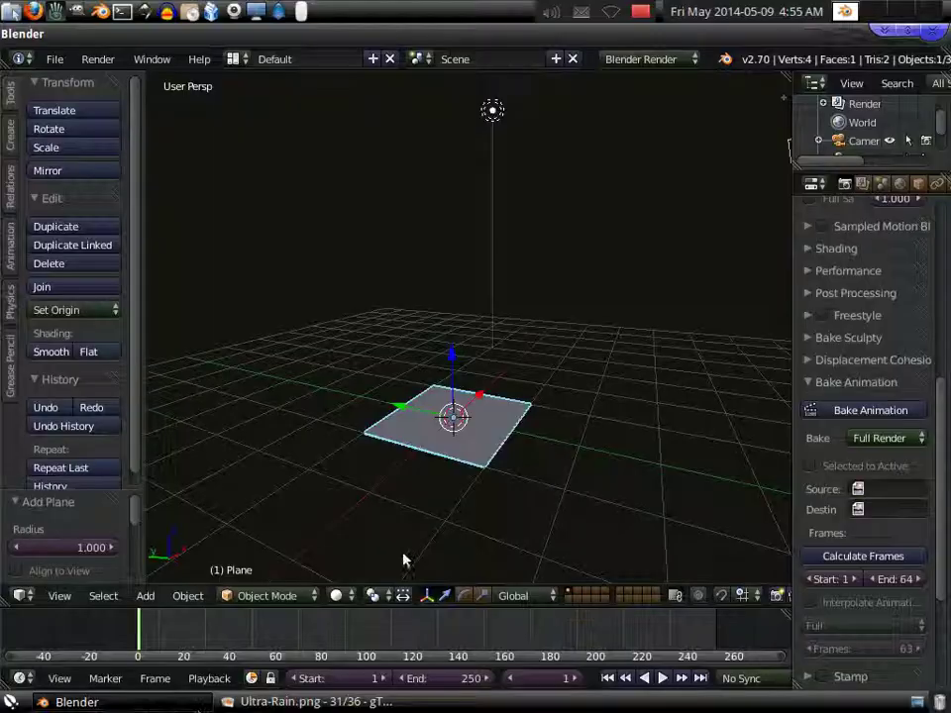
{"action": "middle_click_drag", "start_coordinate": [452, 501], "coordinate": [446, 499]}
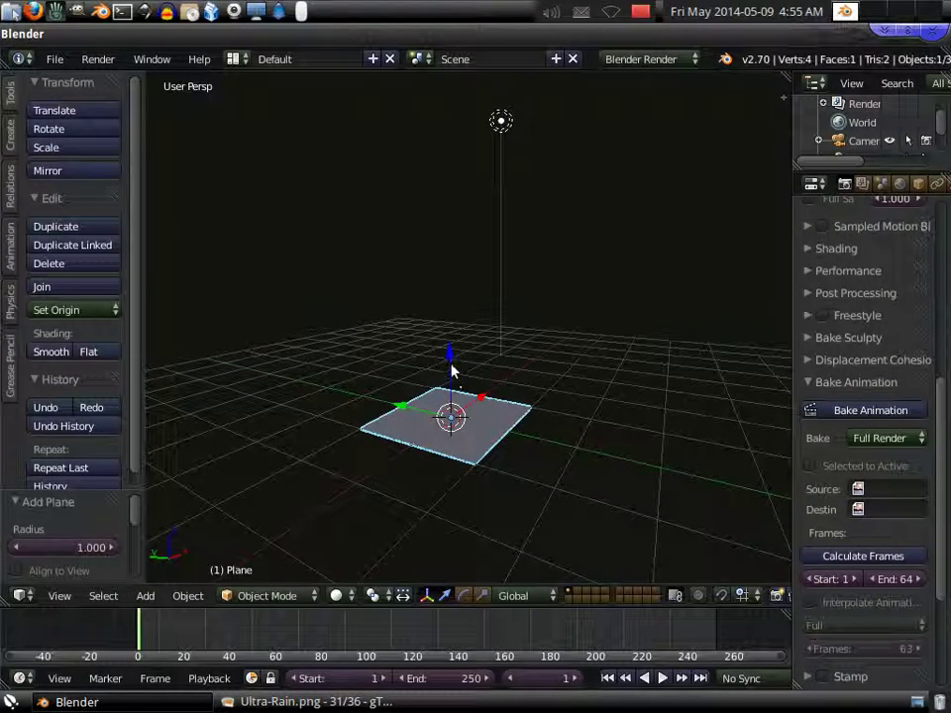
{"action": "left_click_drag", "start_coordinate": [450, 372], "coordinate": [466, 278]}
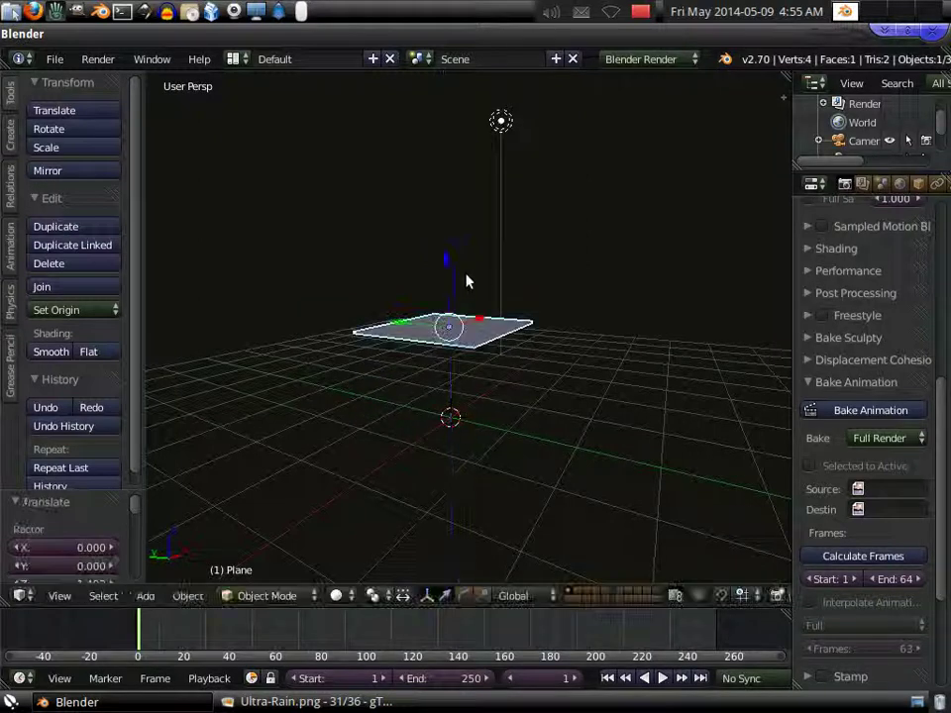
Step: Duplicate the plane downward along Z as Plane.001 and reselect the upper plane
{"action": "key", "text": "shift+d"}
{"action": "key", "text": "z"}
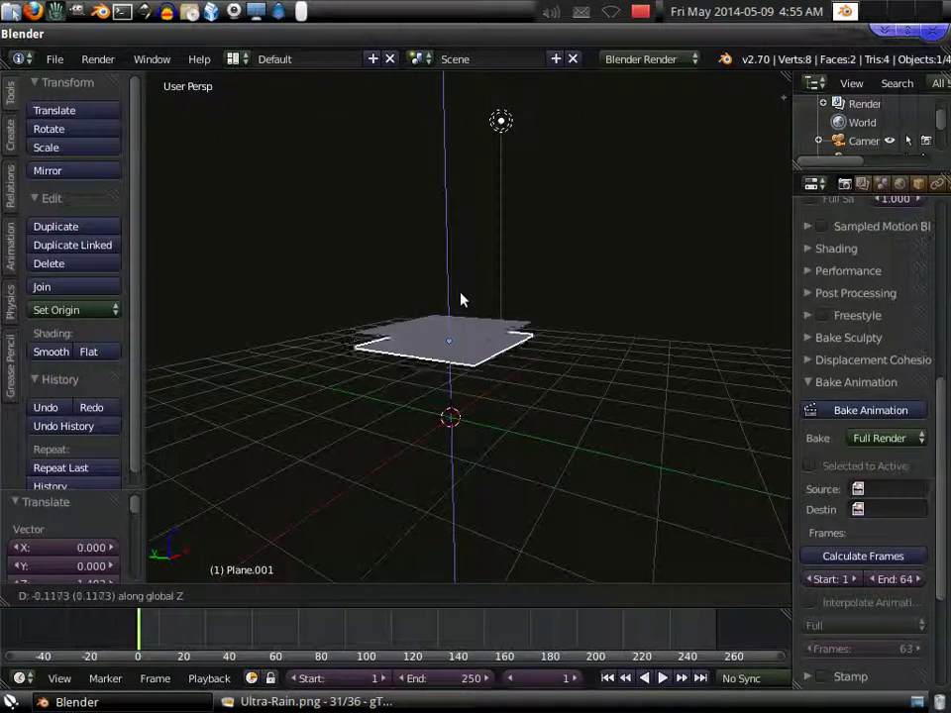
{"action": "left_click", "coordinate": [467, 362]}
{"action": "middle_click_drag", "start_coordinate": [467, 364], "coordinate": [516, 414]}
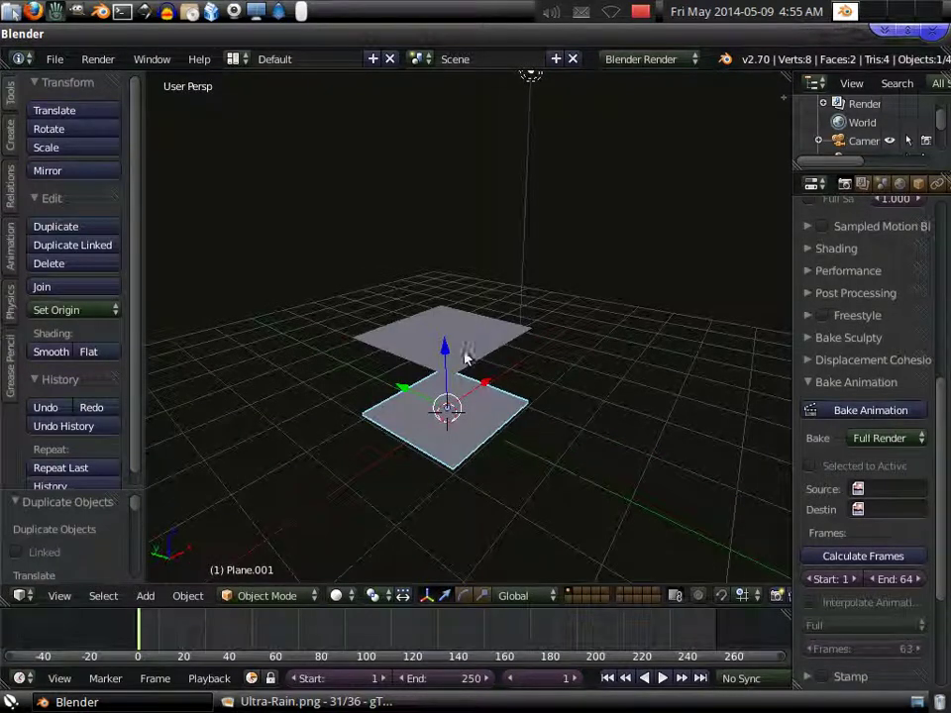
{"action": "right_click", "coordinate": [466, 358]}
Step: From top view, split the 3D view and make the right area a UV/Image Editor
{"action": "key", "text": "KP_7"}
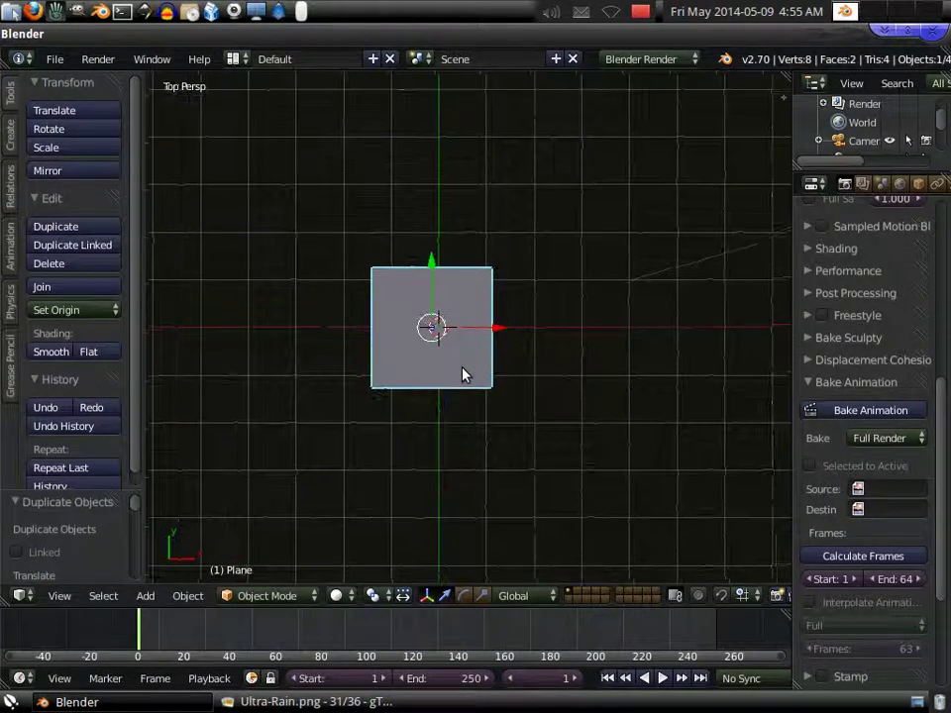
{"action": "right_click", "coordinate": [525, 608]}
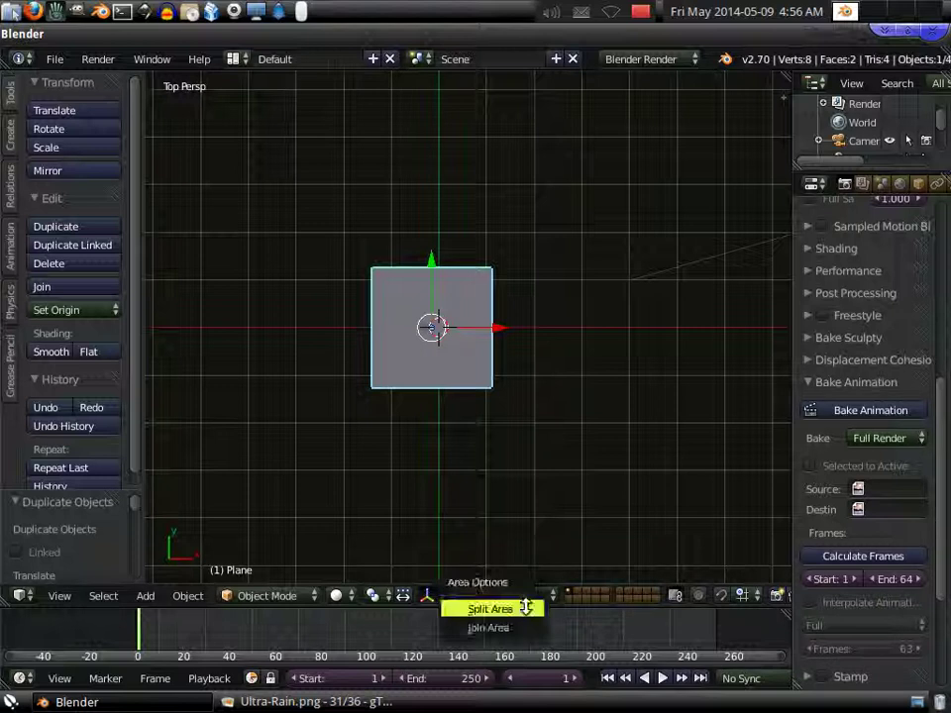
{"action": "left_click", "coordinate": [496, 609]}
{"action": "left_click", "coordinate": [437, 572]}
{"action": "left_click", "coordinate": [448, 595]}
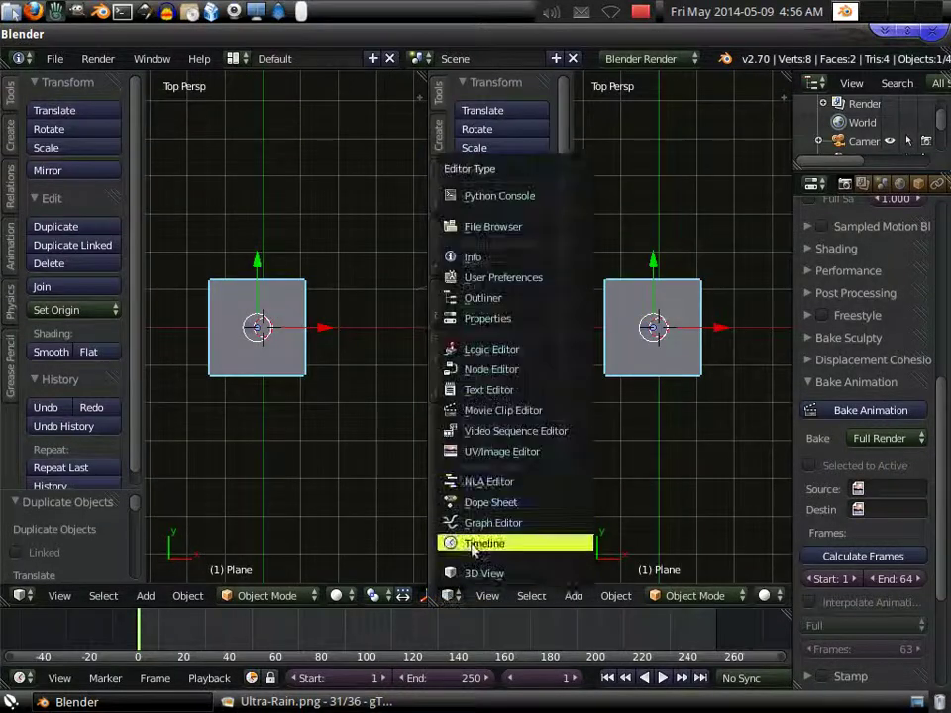
{"action": "left_click", "coordinate": [548, 452]}
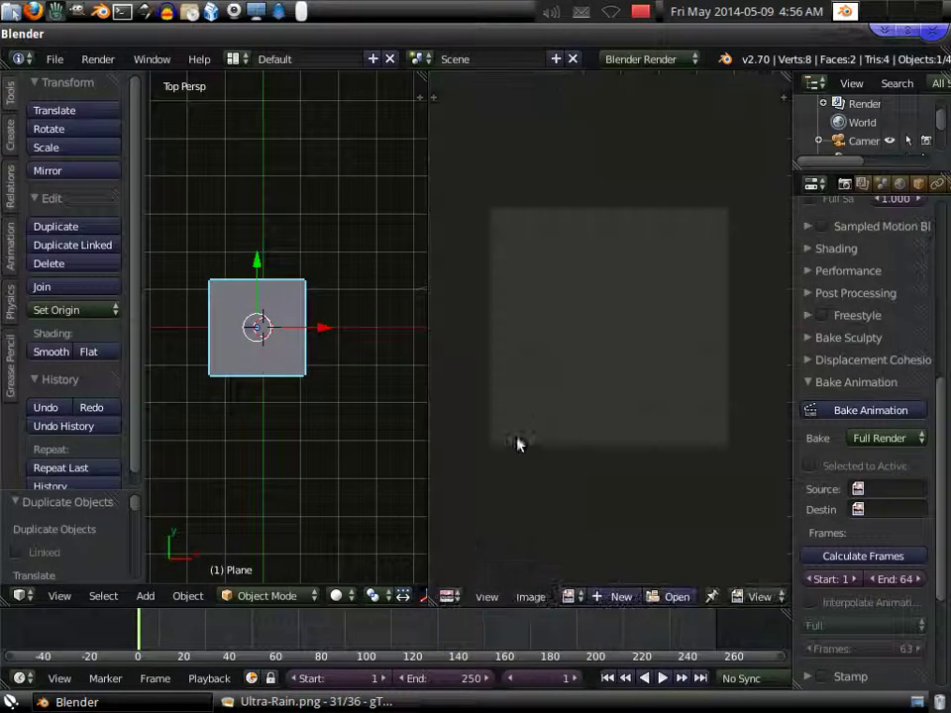
Step: Create a 128 × 128 image named Cell without alpha, then enter Edit Mode on the plane
{"action": "left_click", "coordinate": [620, 597]}
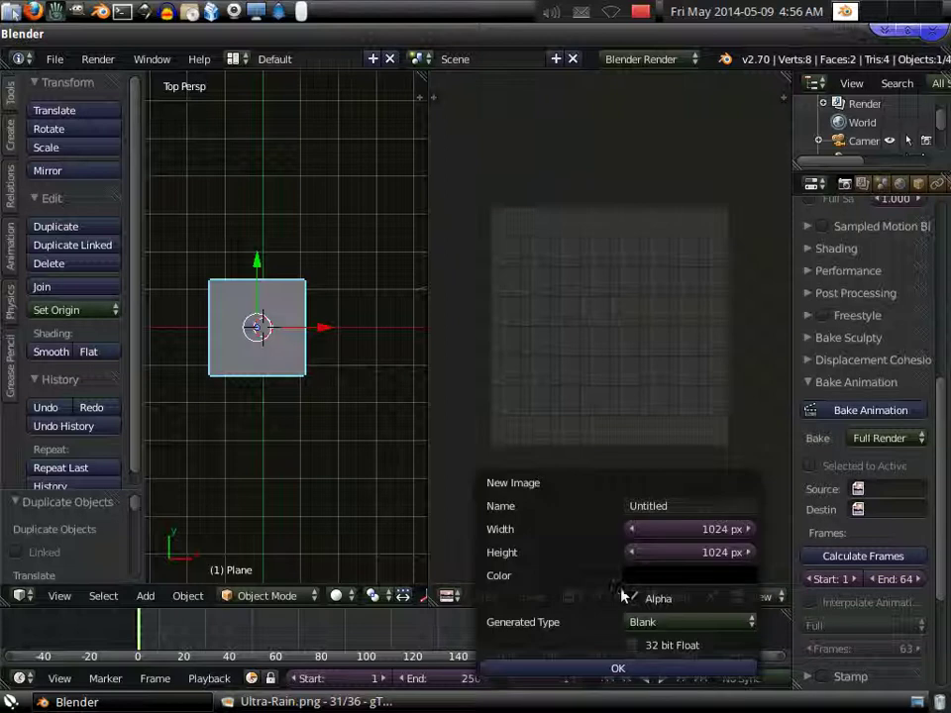
{"action": "left_click", "coordinate": [687, 538]}
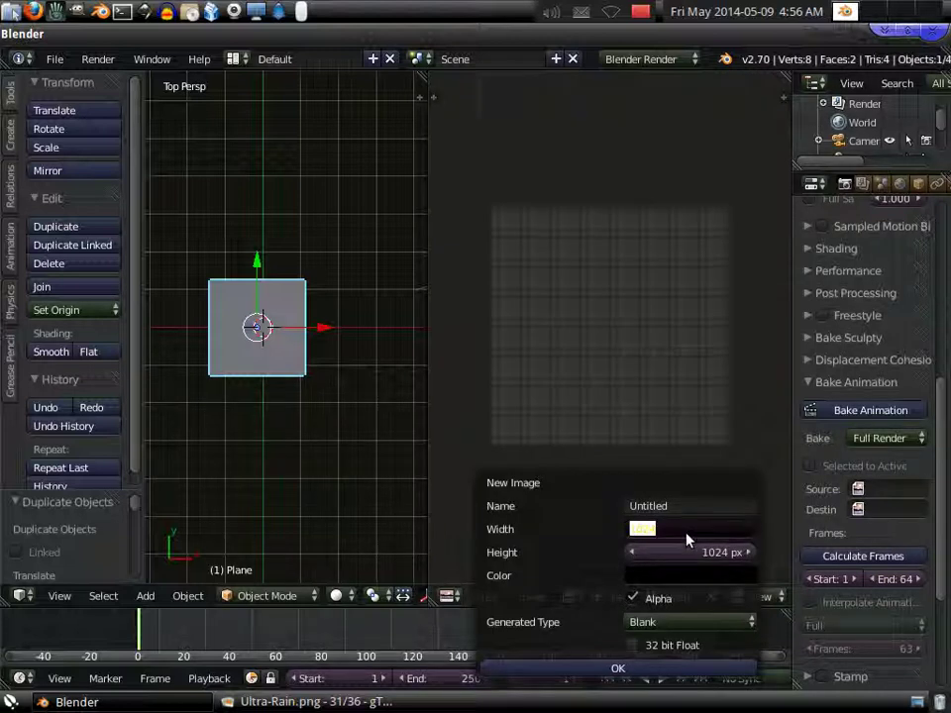
{"action": "type", "text": "128"}
{"action": "key", "text": "Return"}
{"action": "left_click", "coordinate": [692, 552]}
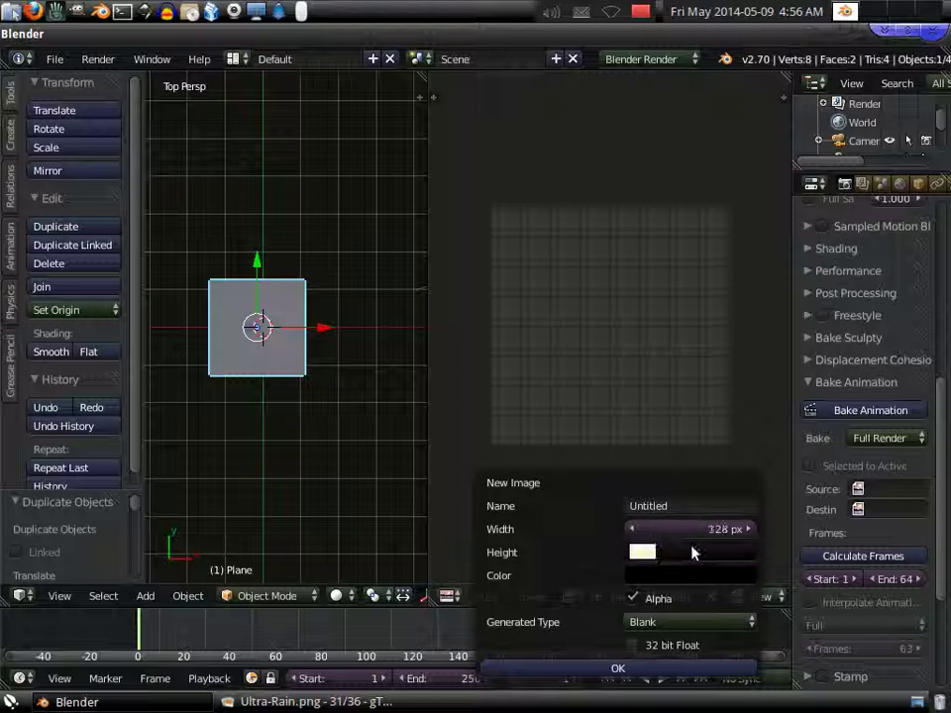
{"action": "type", "text": "128"}
{"action": "key", "text": "Return"}
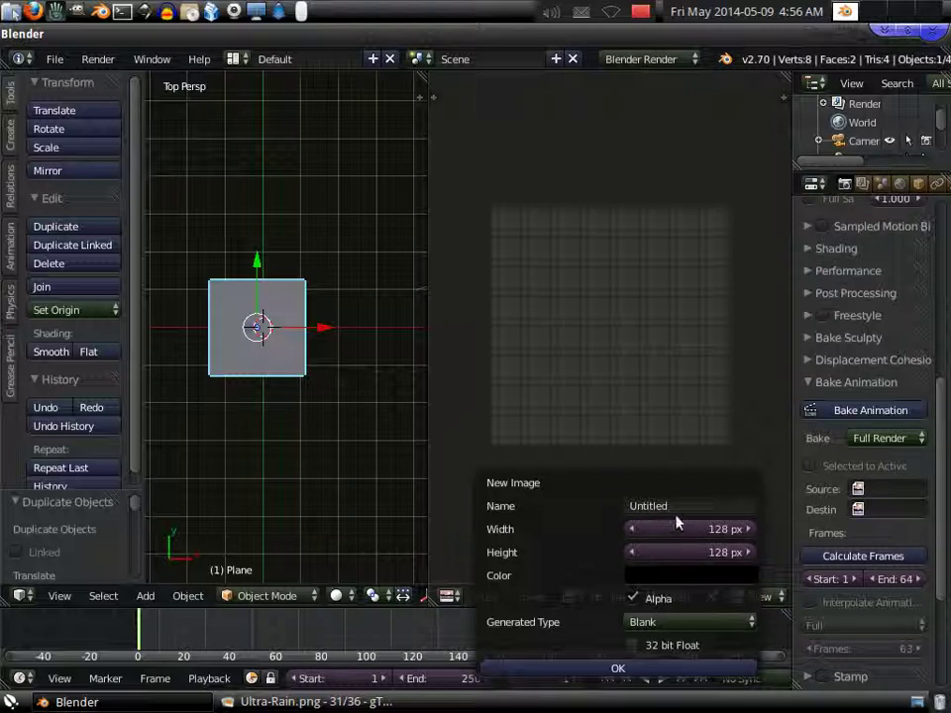
{"action": "left_click", "coordinate": [673, 505]}
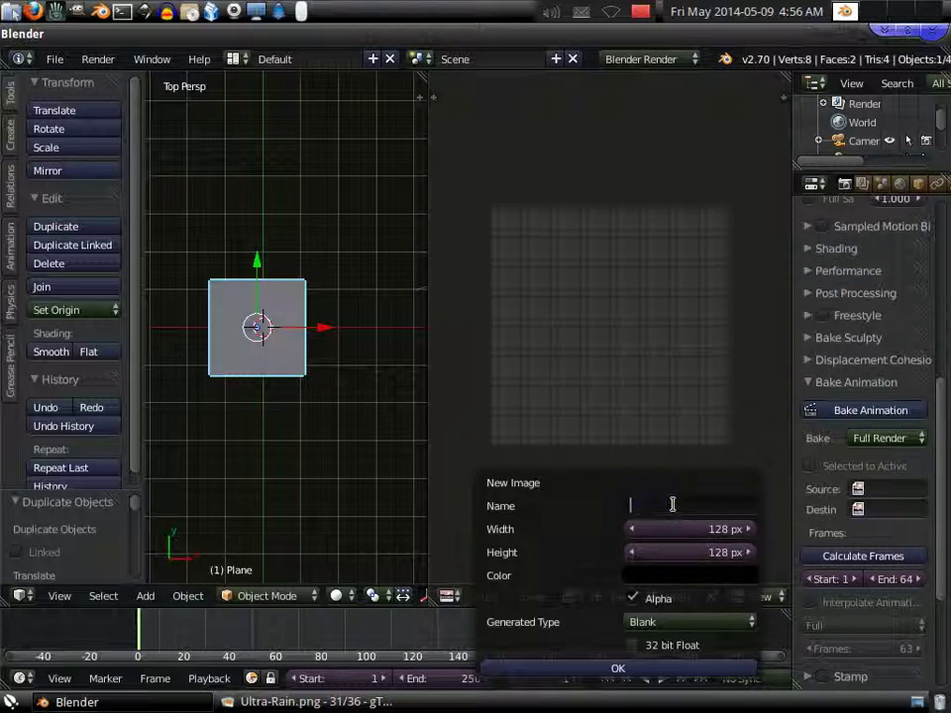
{"action": "key", "text": "Return"}
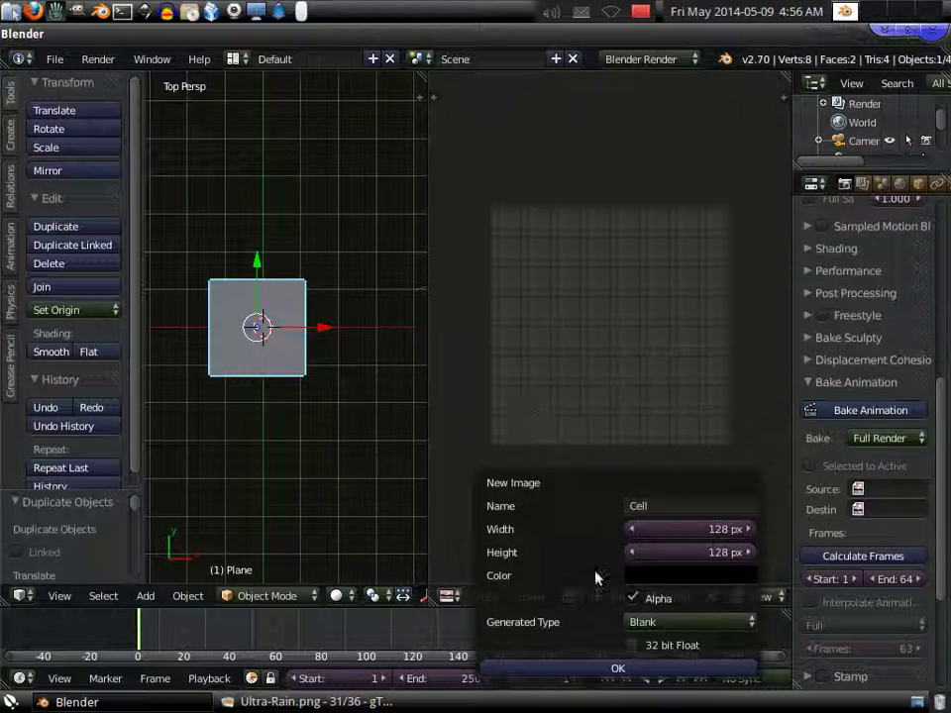
{"action": "left_click", "coordinate": [633, 598]}
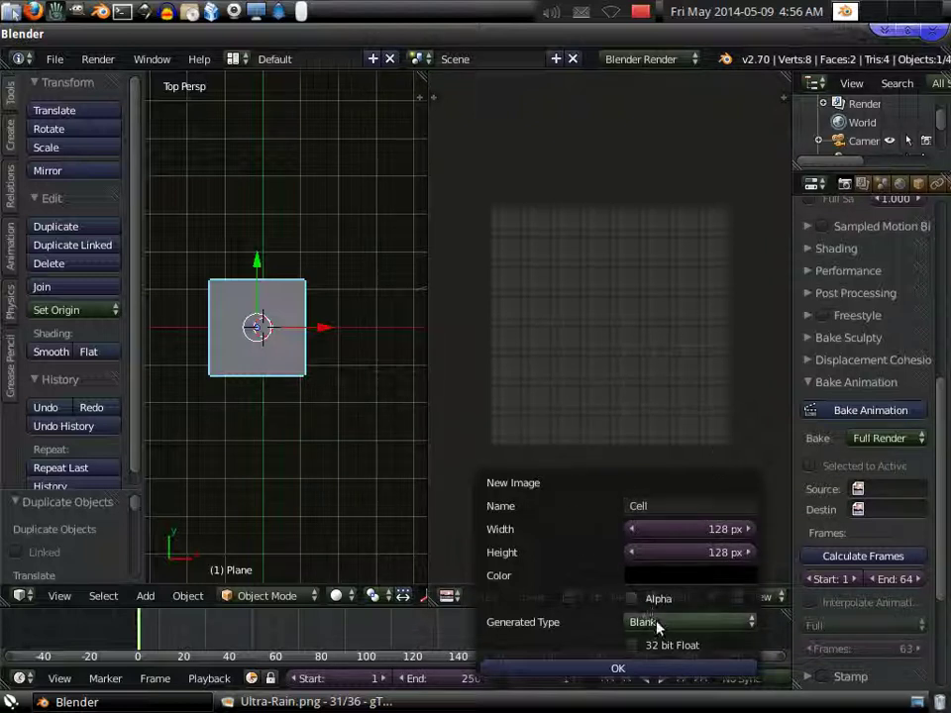
{"action": "left_click", "coordinate": [663, 670]}
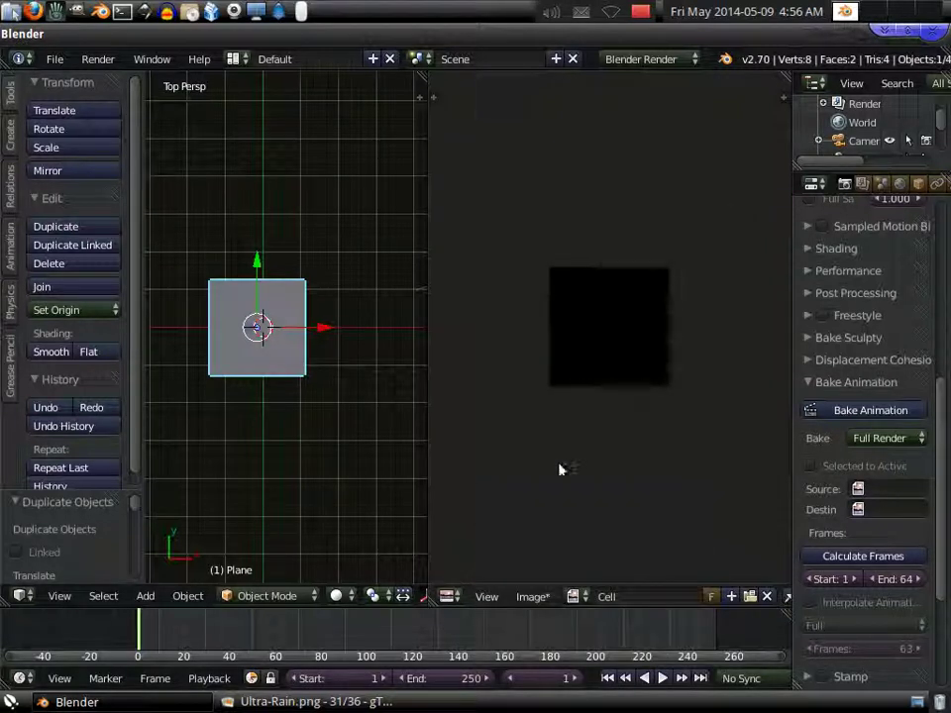
{"action": "key", "text": "Tab"}
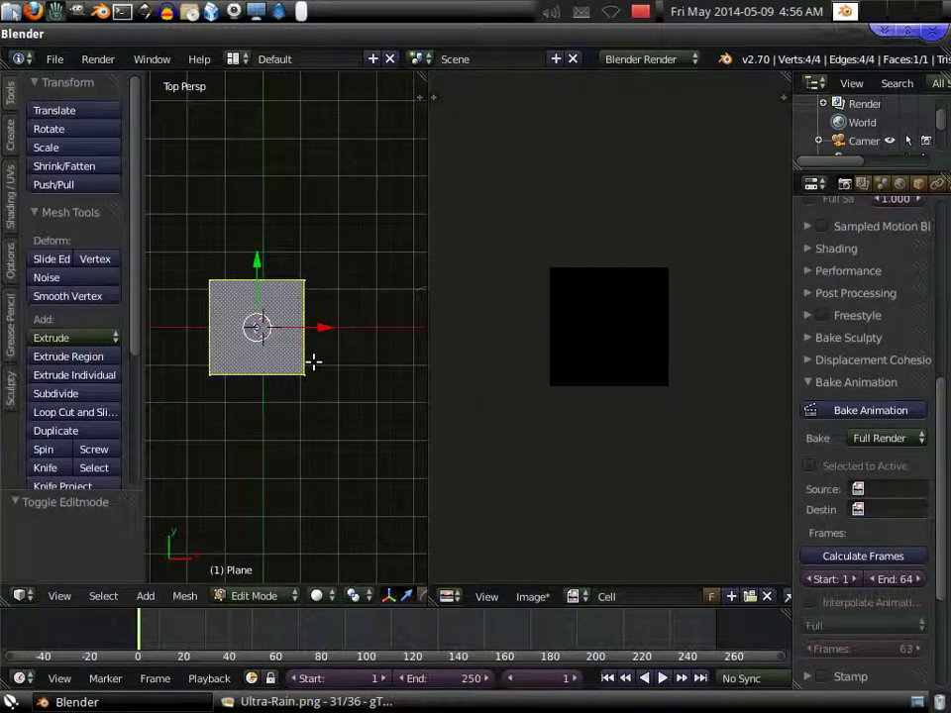
Step: Unwrap the plane's UVs, set Cell as the Bake Animation Source, and start a new image
{"action": "key", "text": "u"}
{"action": "left_click", "coordinate": [314, 363]}
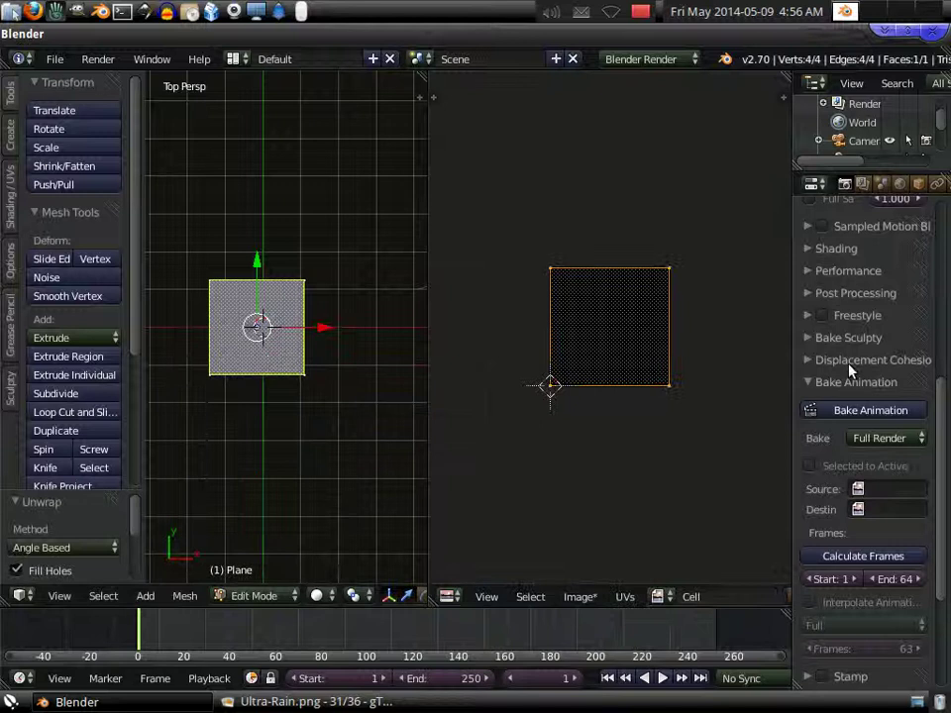
{"action": "left_click", "coordinate": [884, 484]}
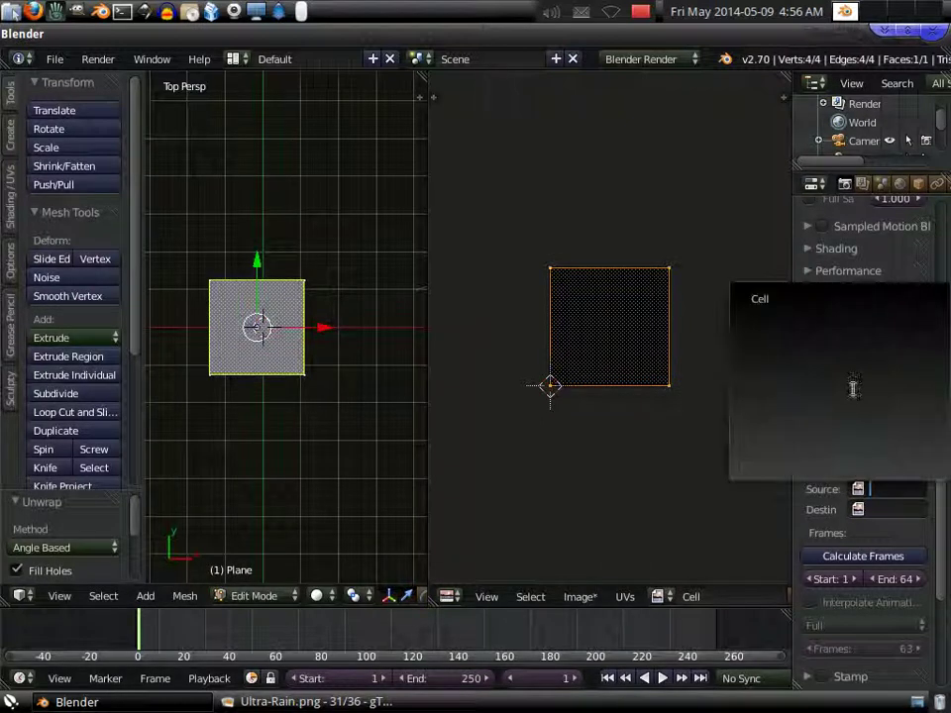
{"action": "left_click", "coordinate": [860, 305]}
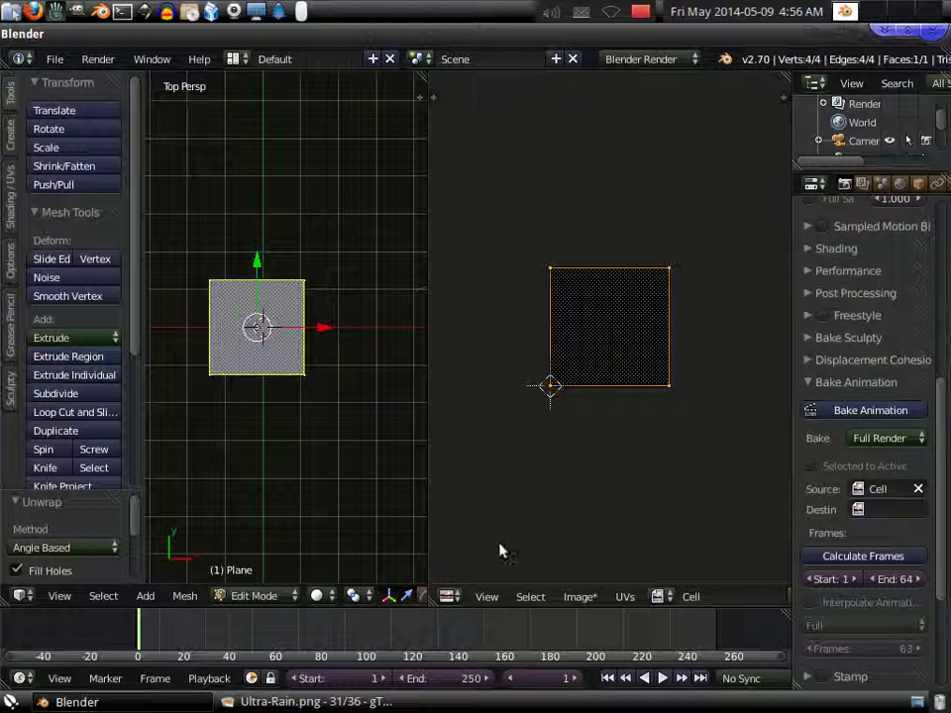
{"action": "left_click", "coordinate": [579, 596]}
Step: Make a black 1024 × 1024 image named Animation in the image editor
{"action": "left_click", "coordinate": [603, 573]}
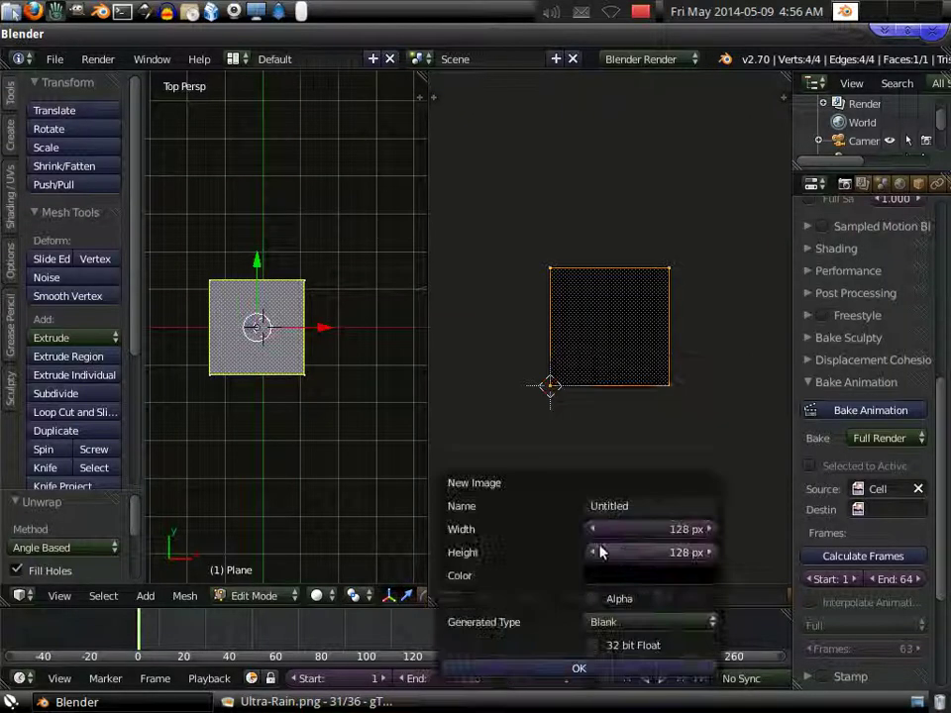
{"action": "left_click", "coordinate": [622, 533]}
{"action": "type", "text": "102"}
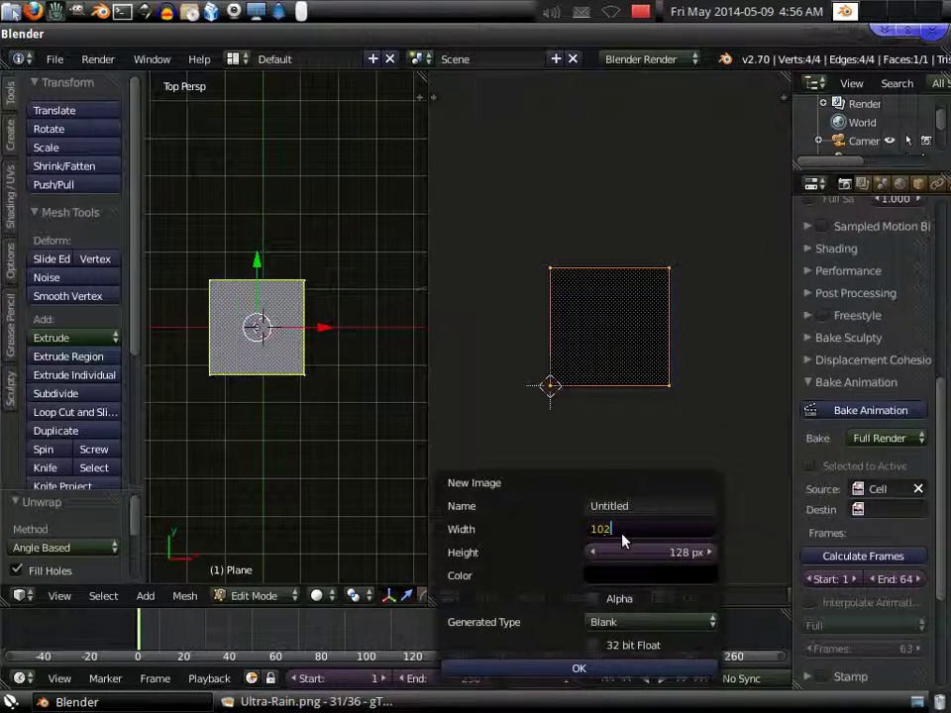
{"action": "type", "text": "4"}
{"action": "key", "text": "Return"}
{"action": "left_click", "coordinate": [632, 554]}
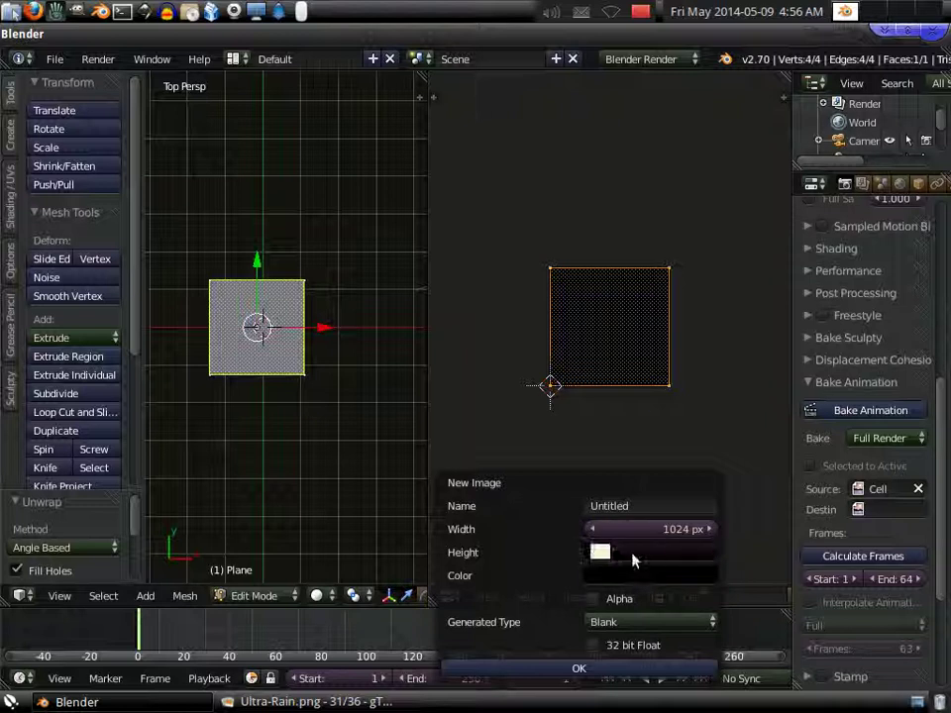
{"action": "type", "text": "1024"}
{"action": "key", "text": "Return"}
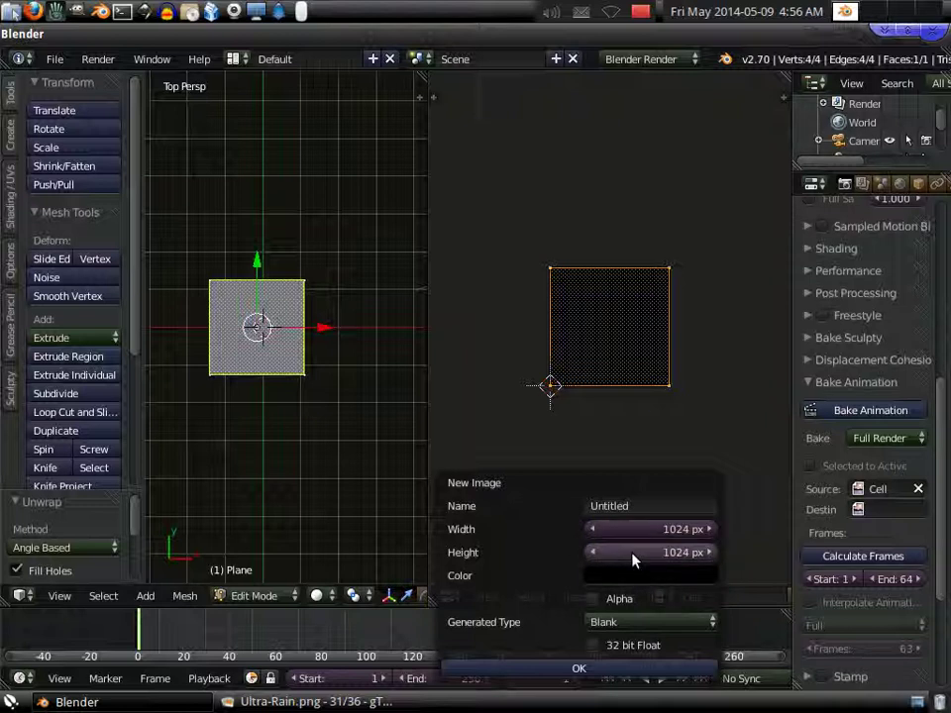
{"action": "left_click", "coordinate": [625, 505]}
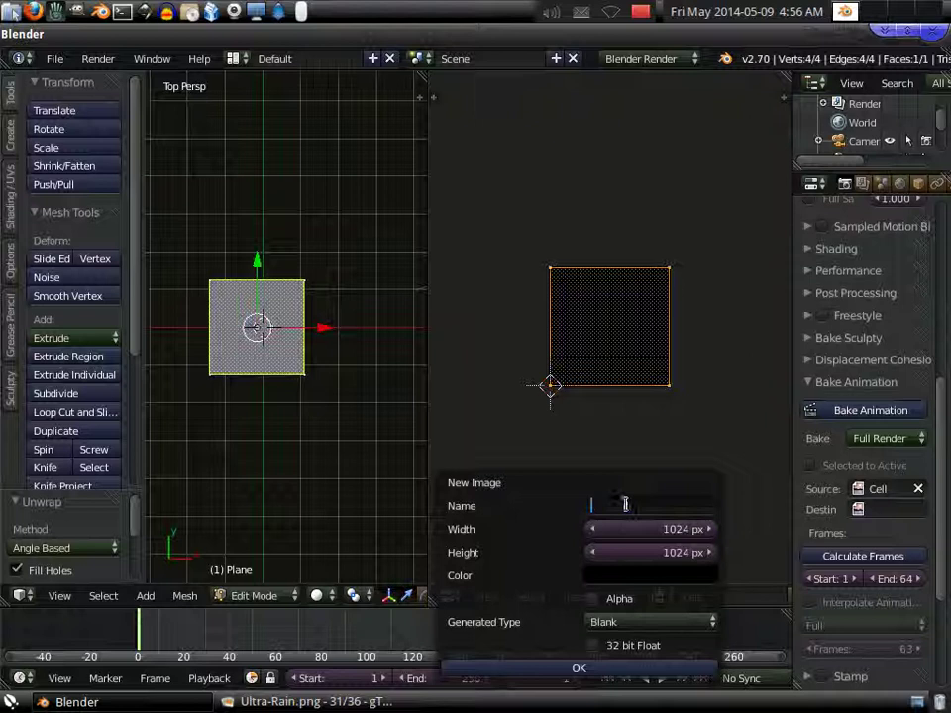
{"action": "type", "text": "Animation"}
{"action": "key", "text": "Return"}
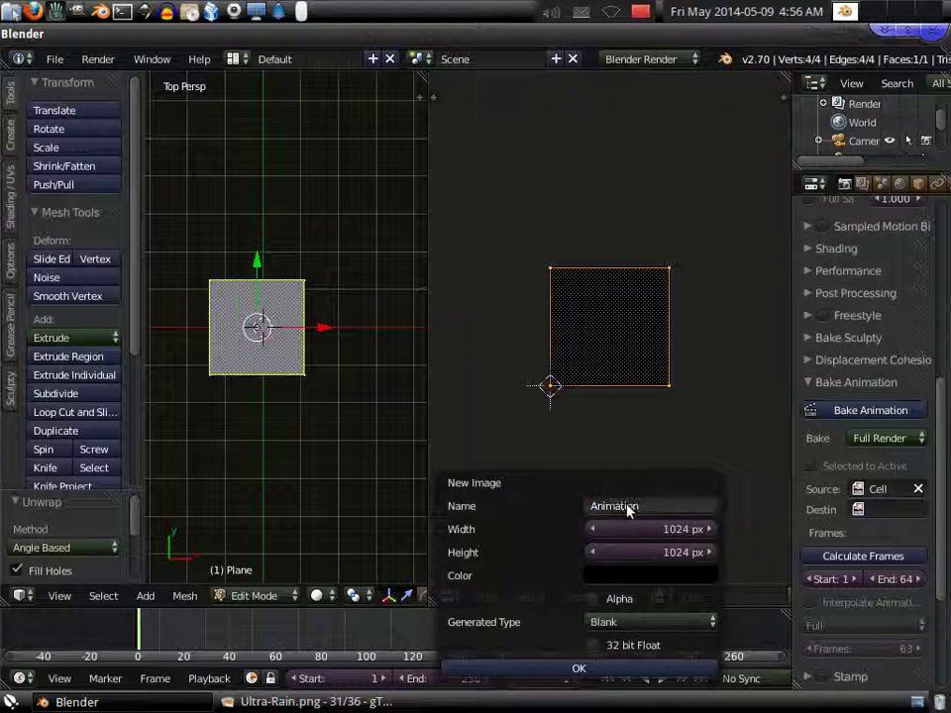
{"action": "left_click", "coordinate": [615, 666]}
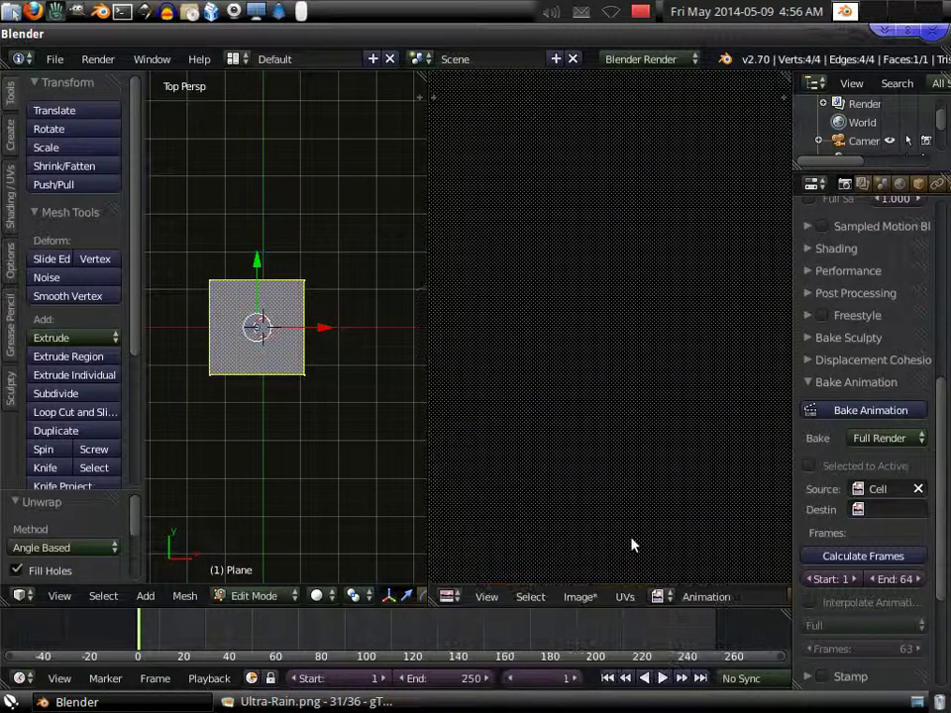
Step: Display Cell again, set Animation as the bake Destination, and widen the 3D viewport
{"action": "left_click", "coordinate": [658, 597]}
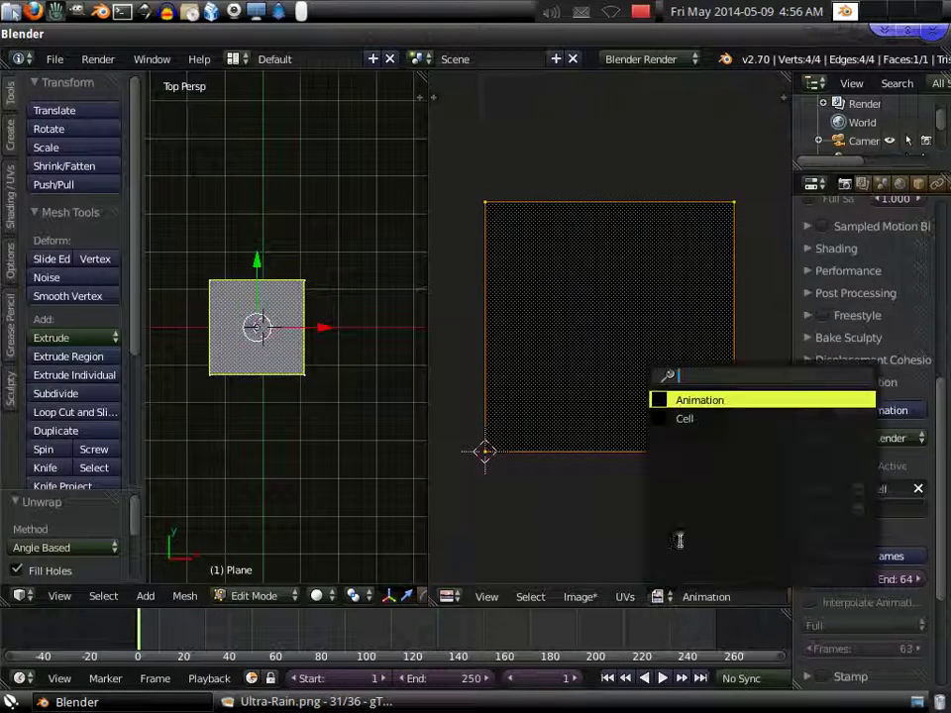
{"action": "left_click", "coordinate": [695, 419]}
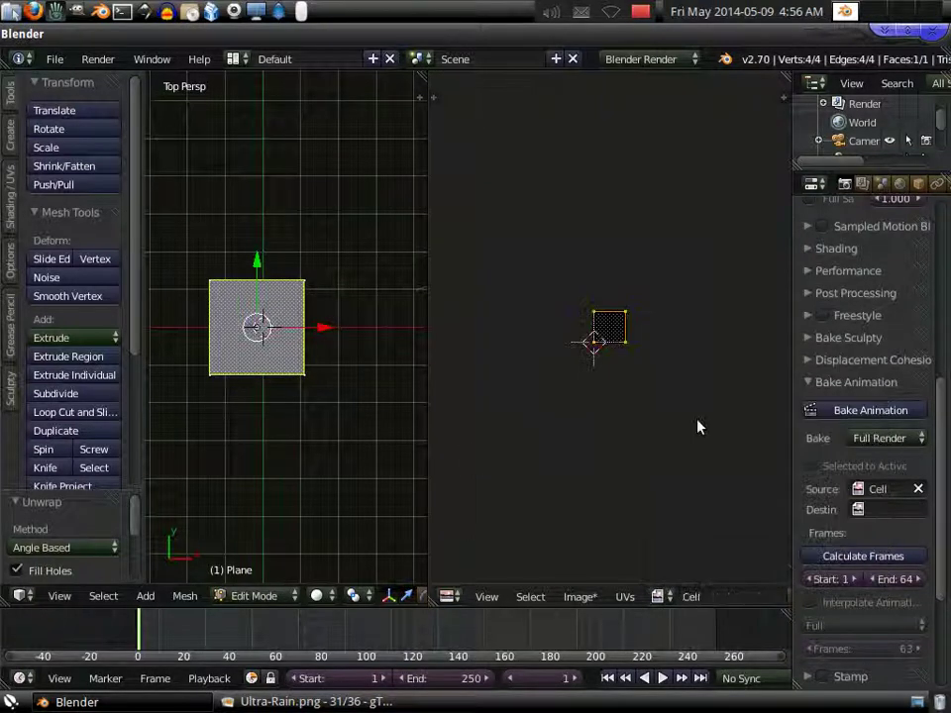
{"action": "left_click", "coordinate": [858, 509]}
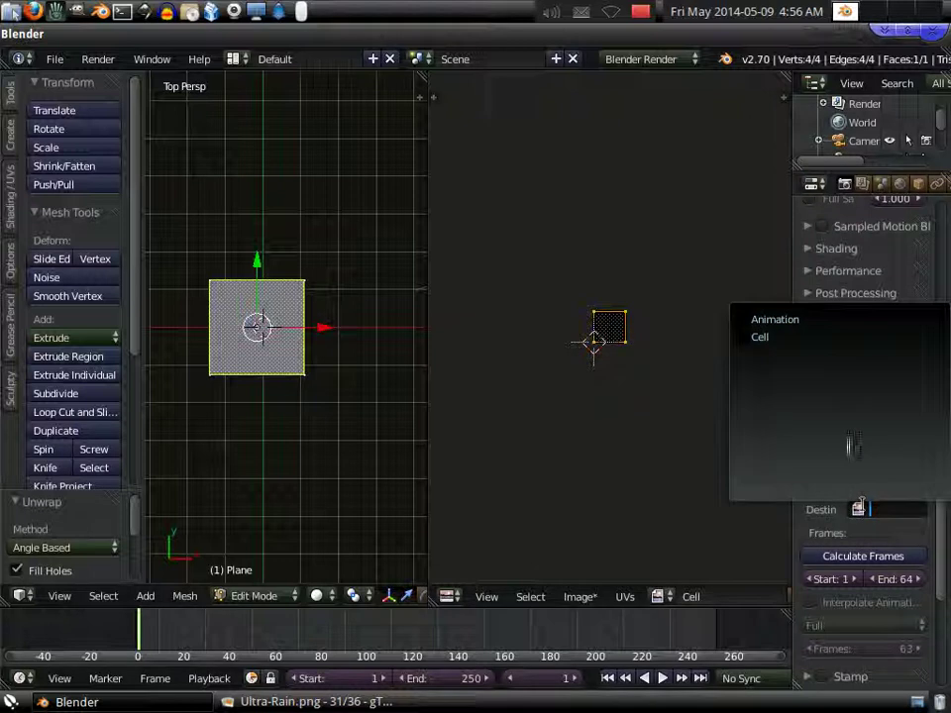
{"action": "left_click", "coordinate": [835, 319]}
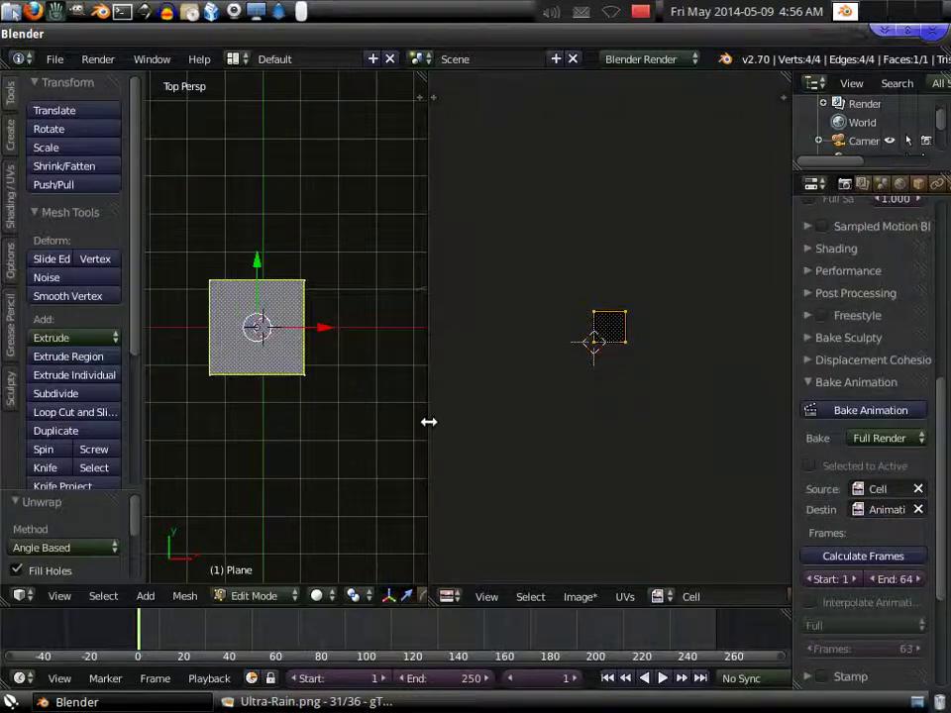
{"action": "left_click_drag", "start_coordinate": [429, 422], "coordinate": [602, 422]}
{"action": "middle_click_drag", "start_coordinate": [424, 453], "coordinate": [410, 397]}
Step: Return to Object Mode, select the lower plane Plane.001, and open its Add Modifier list
{"action": "key", "text": "Tab"}
{"action": "right_click", "coordinate": [396, 409]}
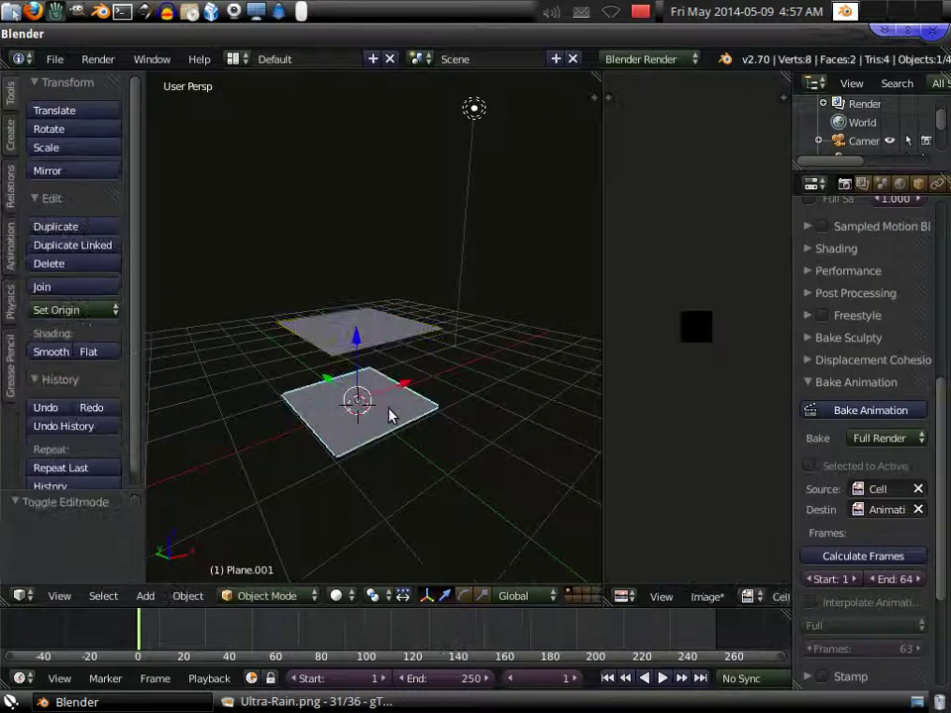
{"action": "left_click", "coordinate": [911, 183]}
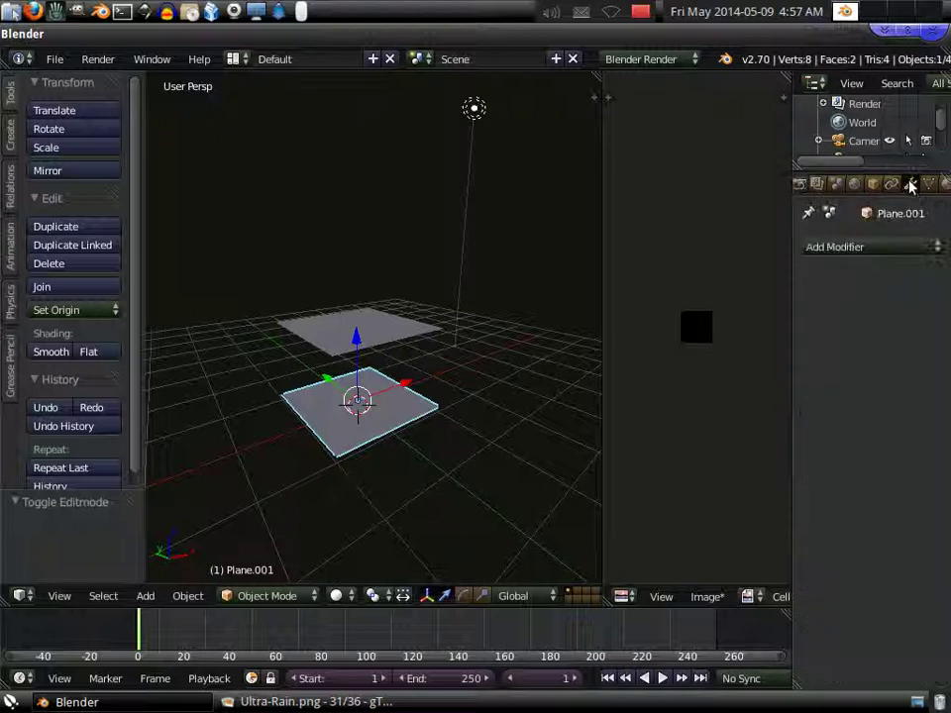
{"action": "left_click", "coordinate": [877, 248]}
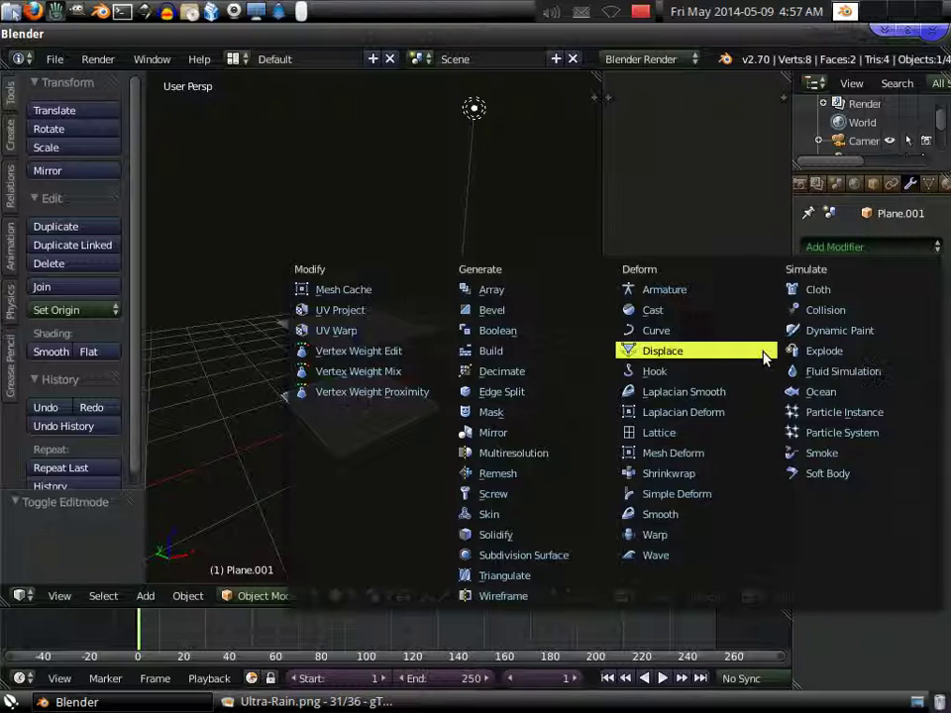
Step: Give Plane.001 an Ocean modifier and scale it down to 0.792
{"action": "left_click", "coordinate": [821, 391]}
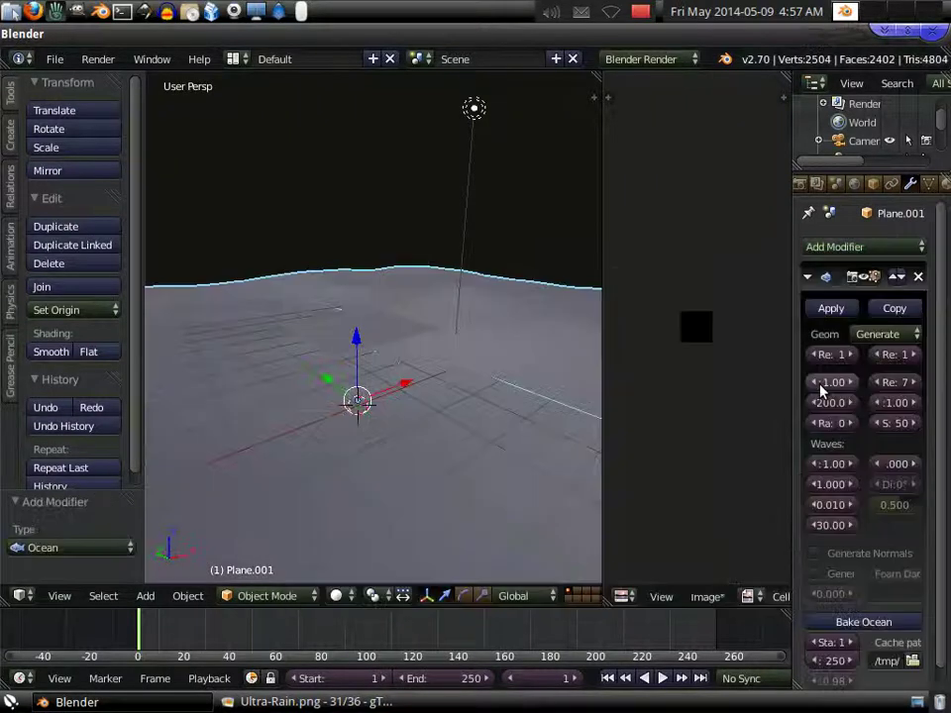
{"action": "scroll", "coordinate": [451, 379], "scroll_direction": "down", "scroll_amount": 5}
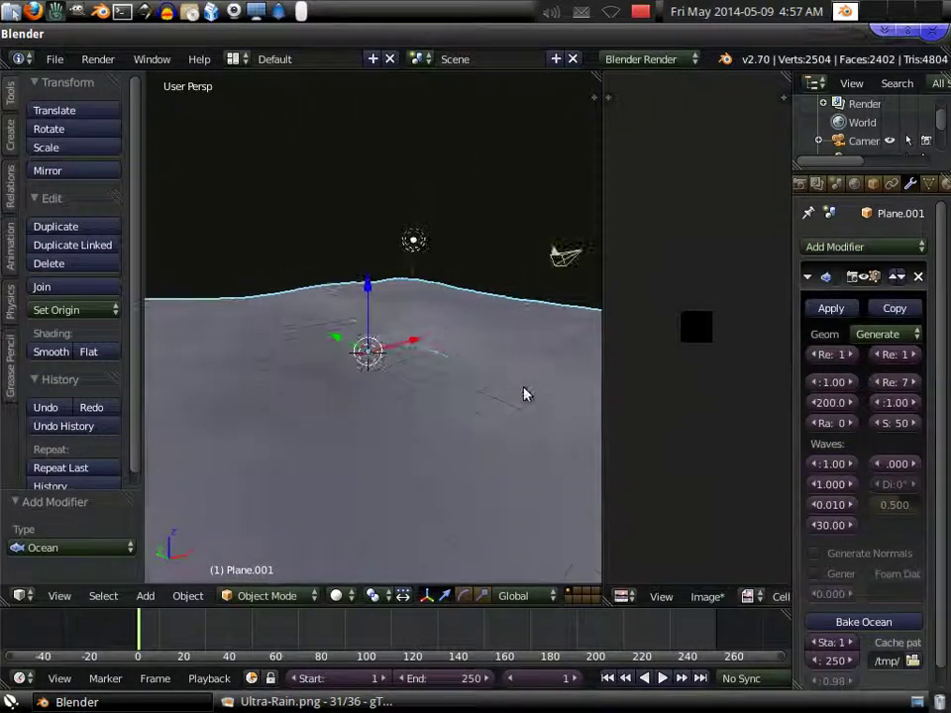
{"action": "key", "text": "s"}
{"action": "left_click", "coordinate": [401, 349]}
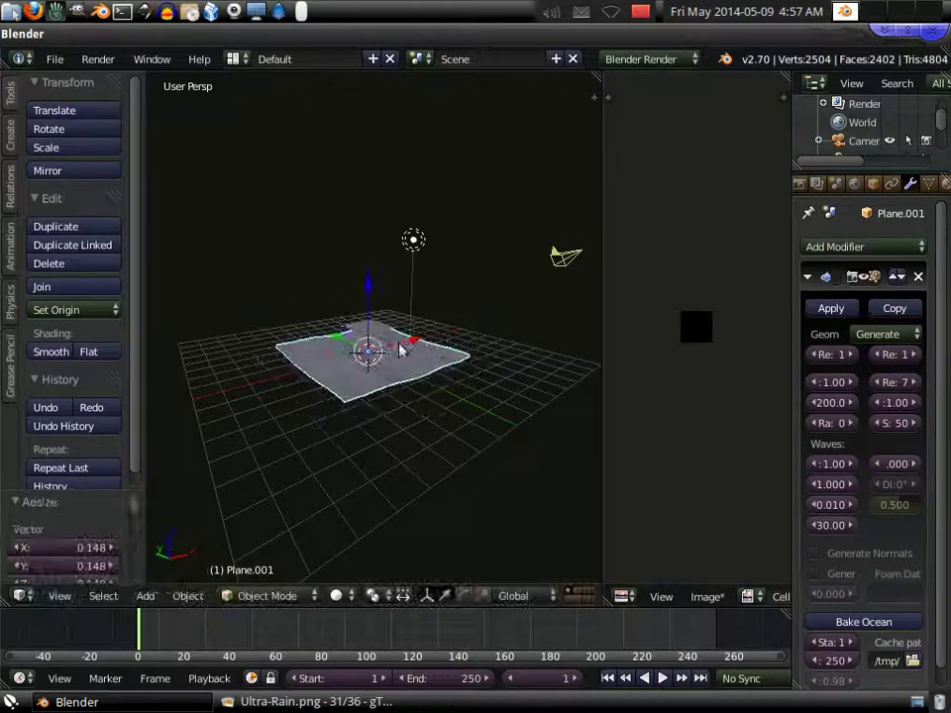
{"action": "key", "text": "s"}
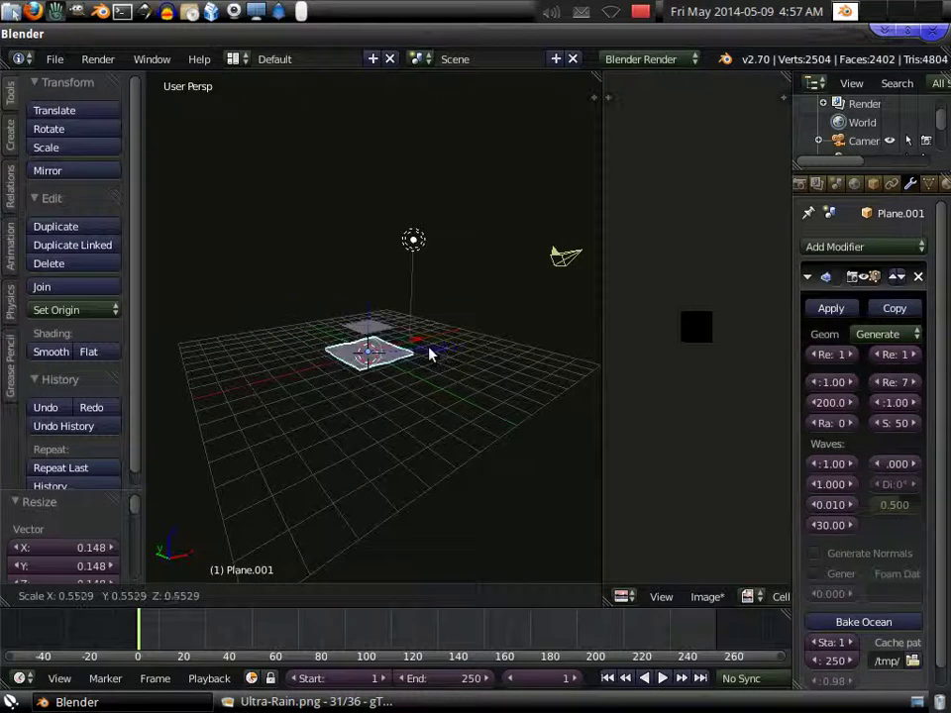
{"action": "left_click", "coordinate": [435, 355]}
{"action": "scroll", "coordinate": [450, 349], "scroll_direction": "up", "scroll_amount": 4}
{"action": "key", "text": "s"}
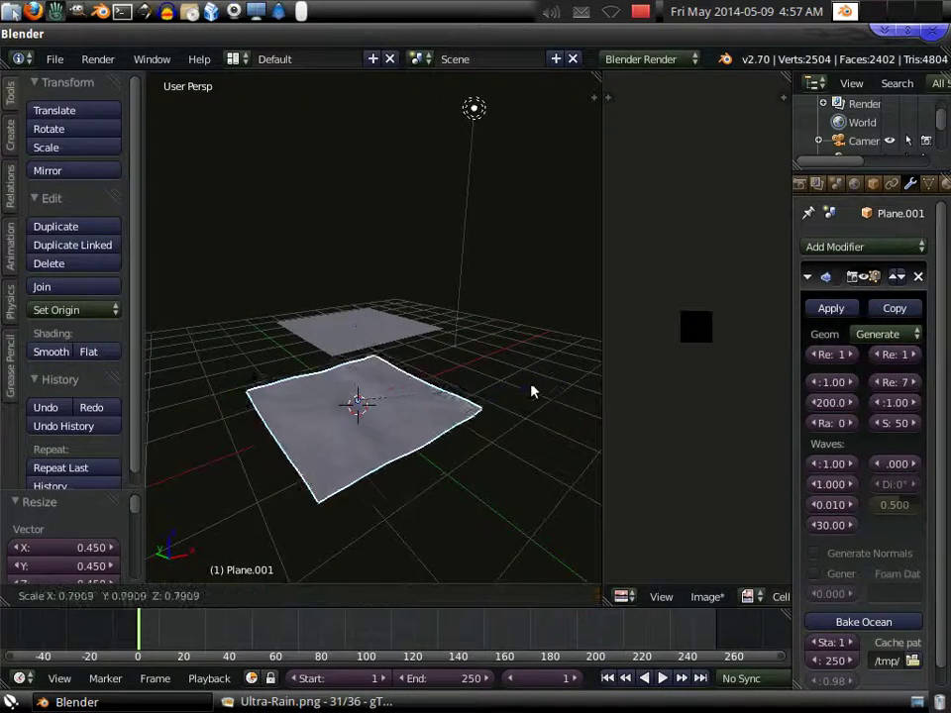
{"action": "left_click", "coordinate": [511, 388]}
{"action": "middle_click_drag", "start_coordinate": [511, 389], "coordinate": [475, 249]}
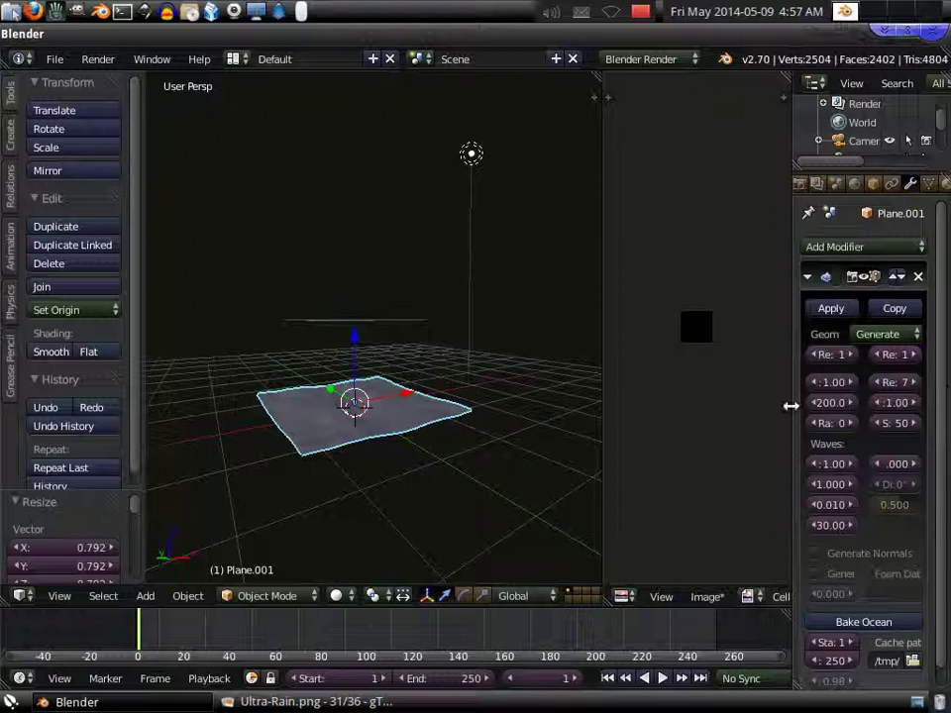
Step: Raise the Ocean modifier's Choppiness to 2.35 and set its Time back to 1.00
{"action": "left_click_drag", "start_coordinate": [791, 406], "coordinate": [756, 406]}
{"action": "scroll", "coordinate": [555, 445], "scroll_direction": "up", "scroll_amount": 2}
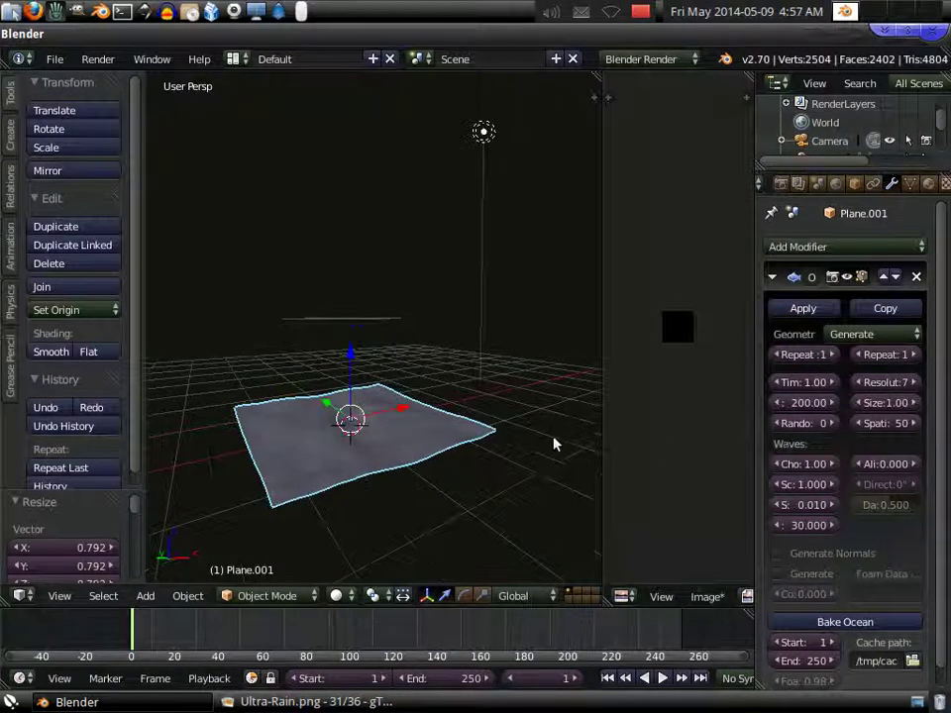
{"action": "left_click_drag", "start_coordinate": [797, 464], "coordinate": [815, 486]}
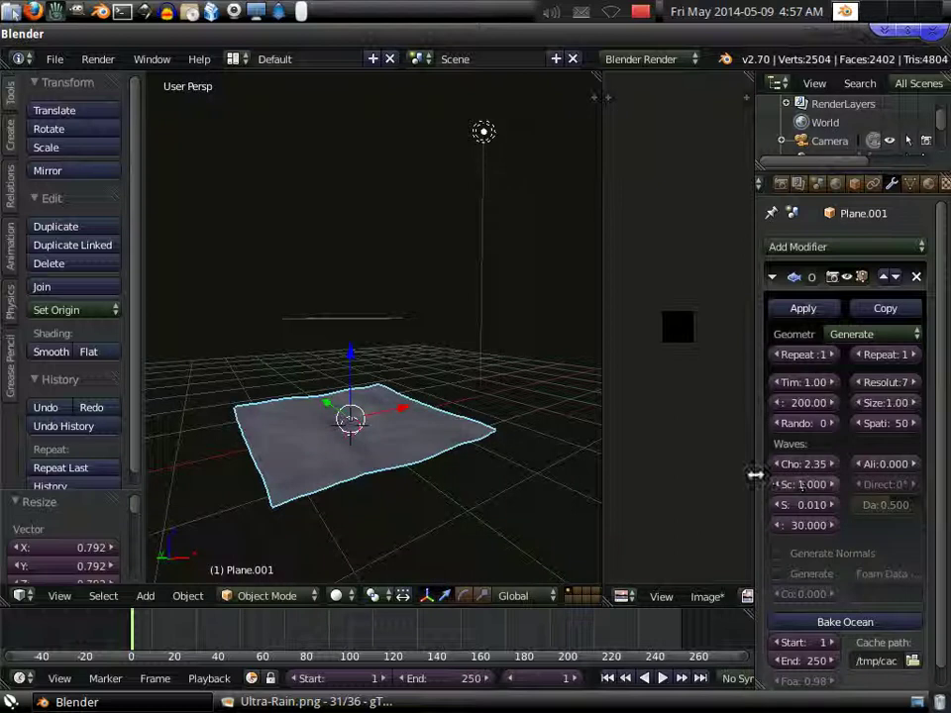
{"action": "left_click_drag", "start_coordinate": [755, 472], "coordinate": [773, 509]}
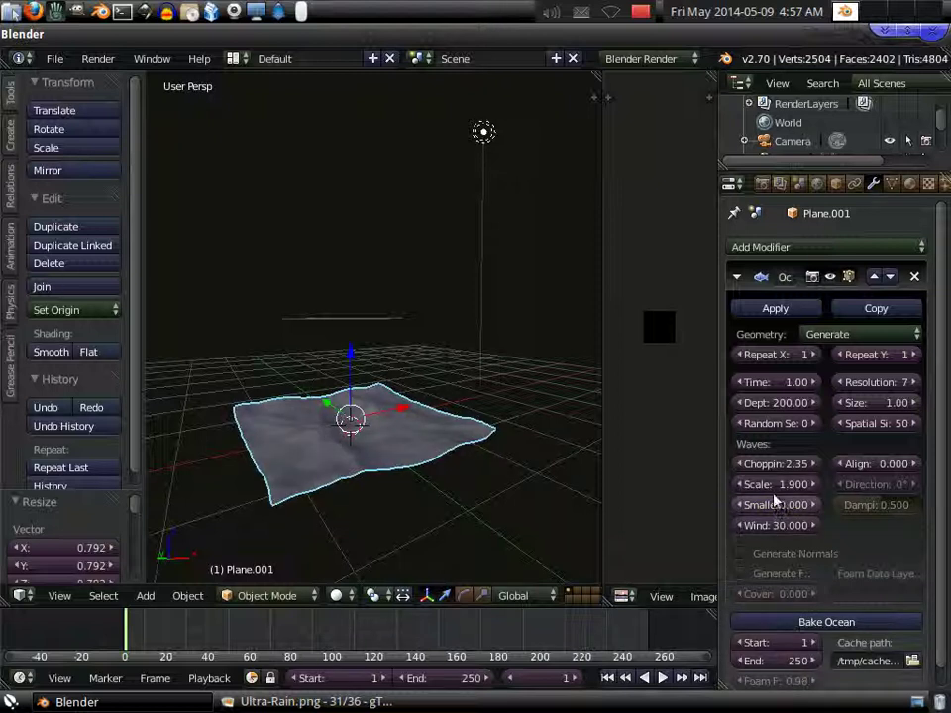
{"action": "middle_click_drag", "start_coordinate": [404, 445], "coordinate": [479, 459]}
{"action": "left_click_drag", "start_coordinate": [753, 388], "coordinate": [863, 389]}
{"action": "left_click", "coordinate": [755, 388]}
{"action": "type", "text": "1"}
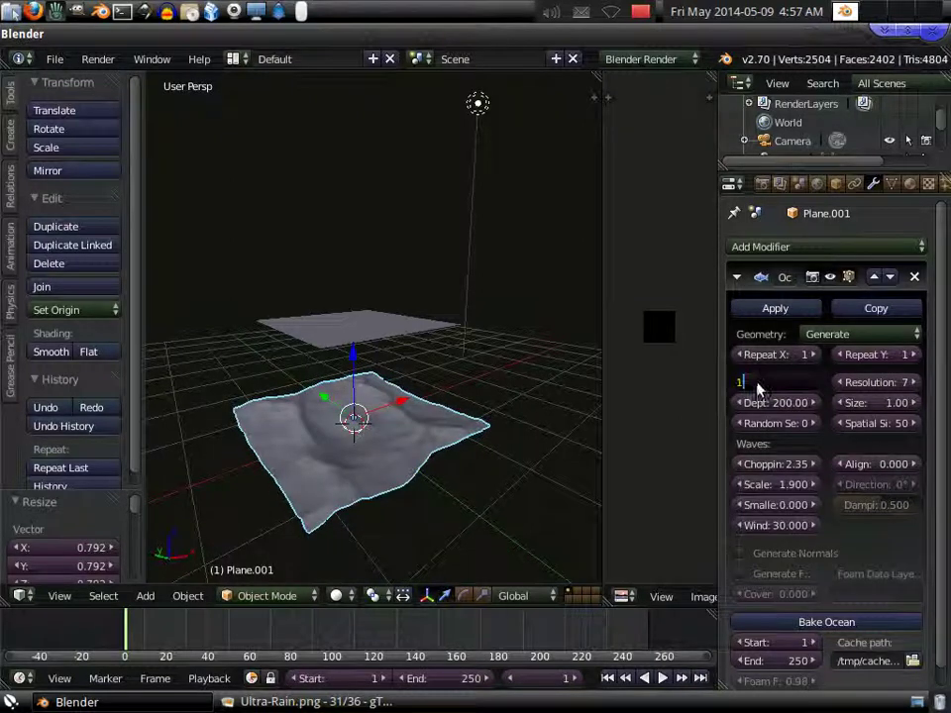
{"action": "key", "text": "Return"}
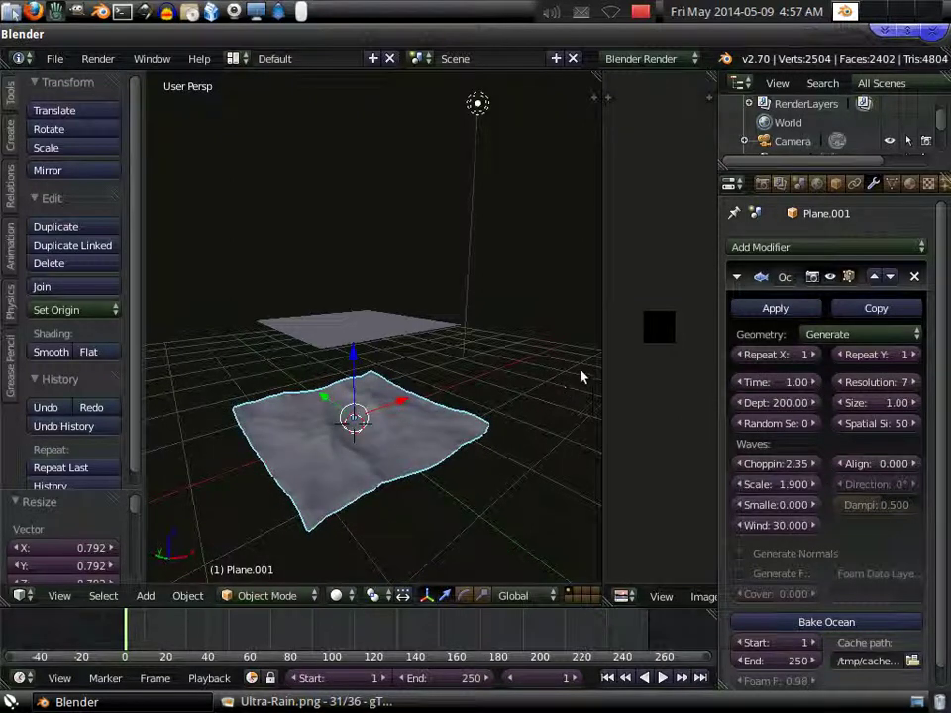
{"action": "middle_click_drag", "start_coordinate": [587, 375], "coordinate": [548, 407]}
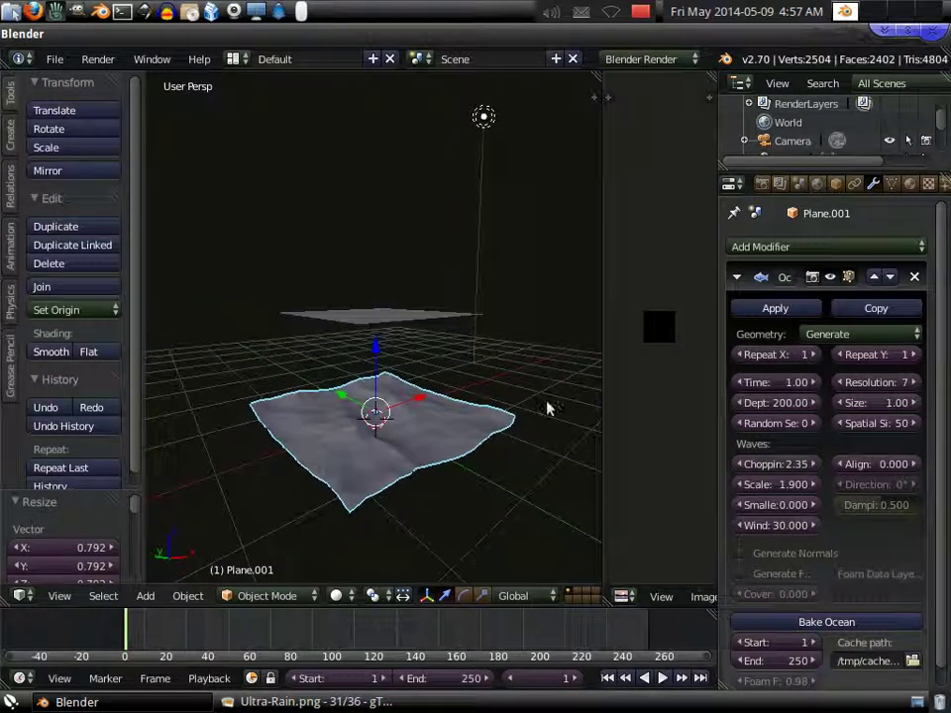
Step: Insert a keyframe on the Ocean modifier's Time value at frame 1
{"action": "right_click", "coordinate": [801, 384]}
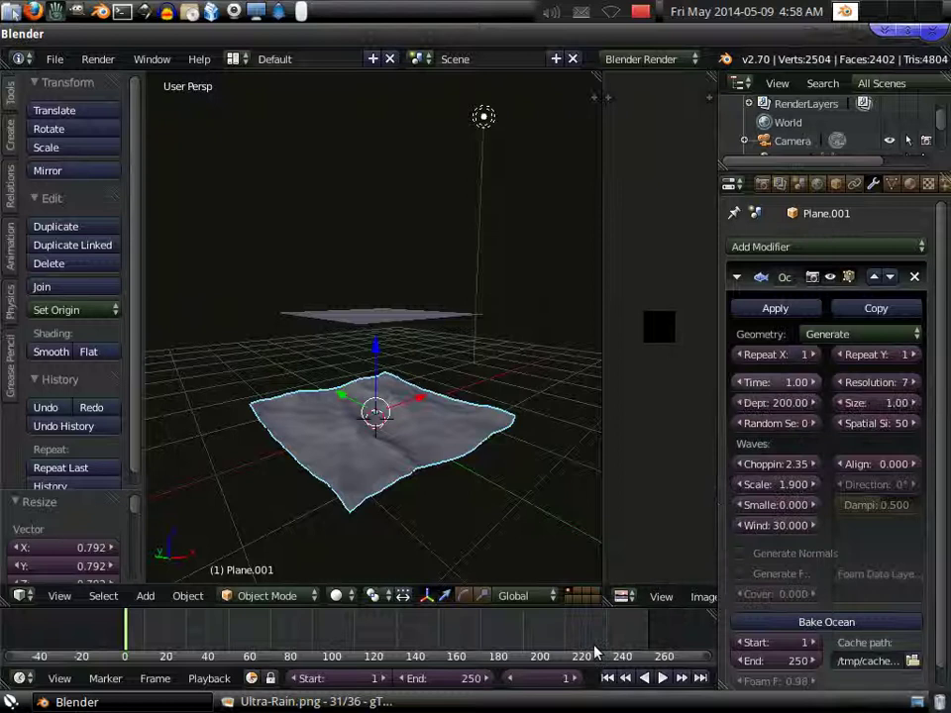
{"action": "right_click", "coordinate": [772, 388]}
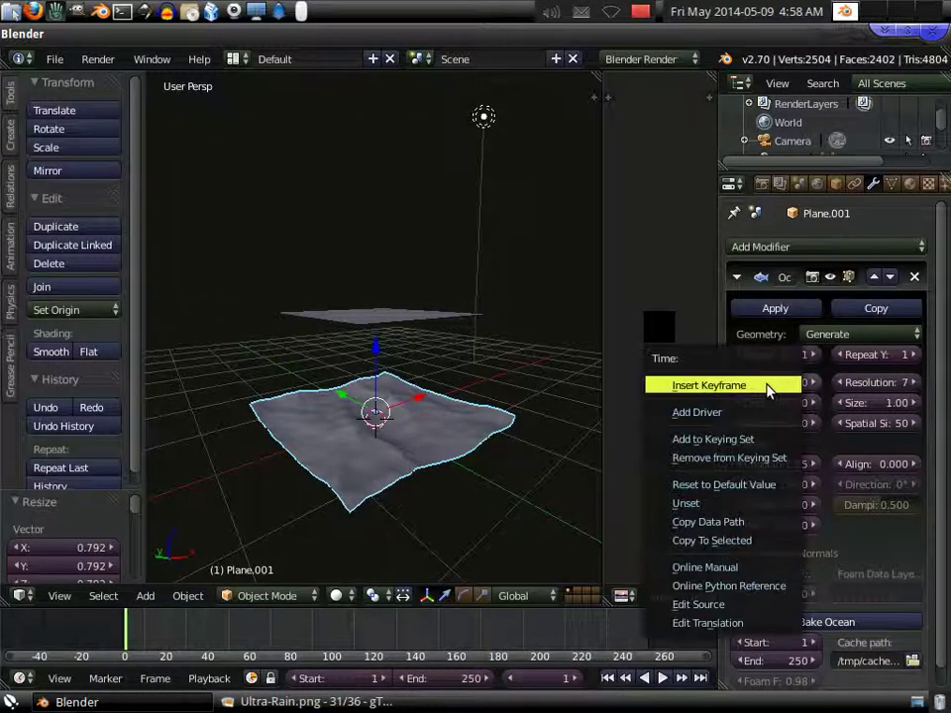
{"action": "left_click", "coordinate": [769, 389]}
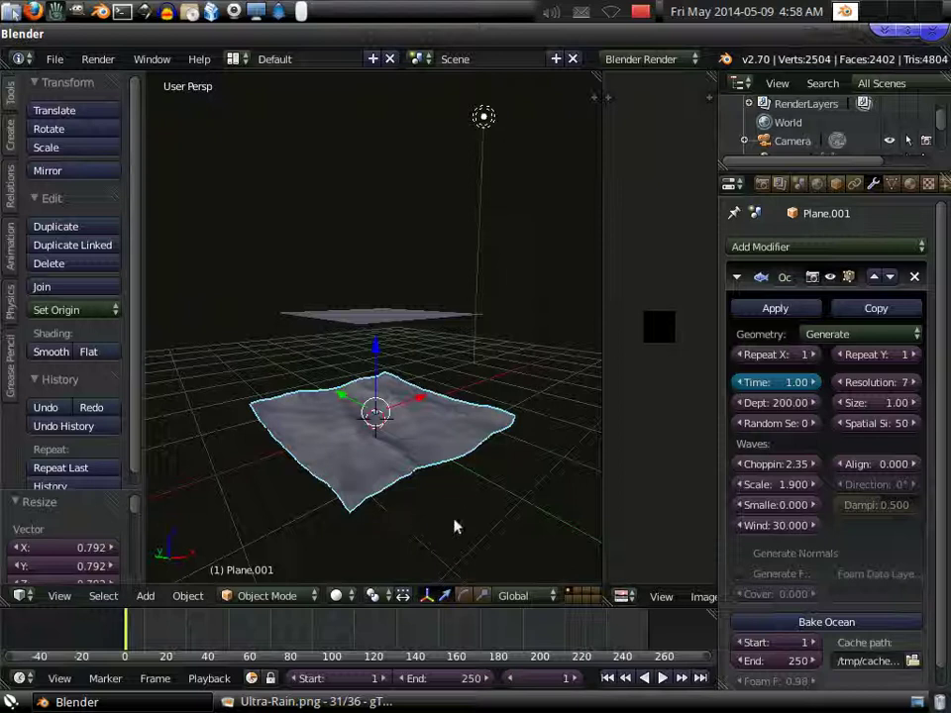
Step: Keyframe the changed Time value at frame 249, then play the animation from frame 1
{"action": "left_click", "coordinate": [646, 641]}
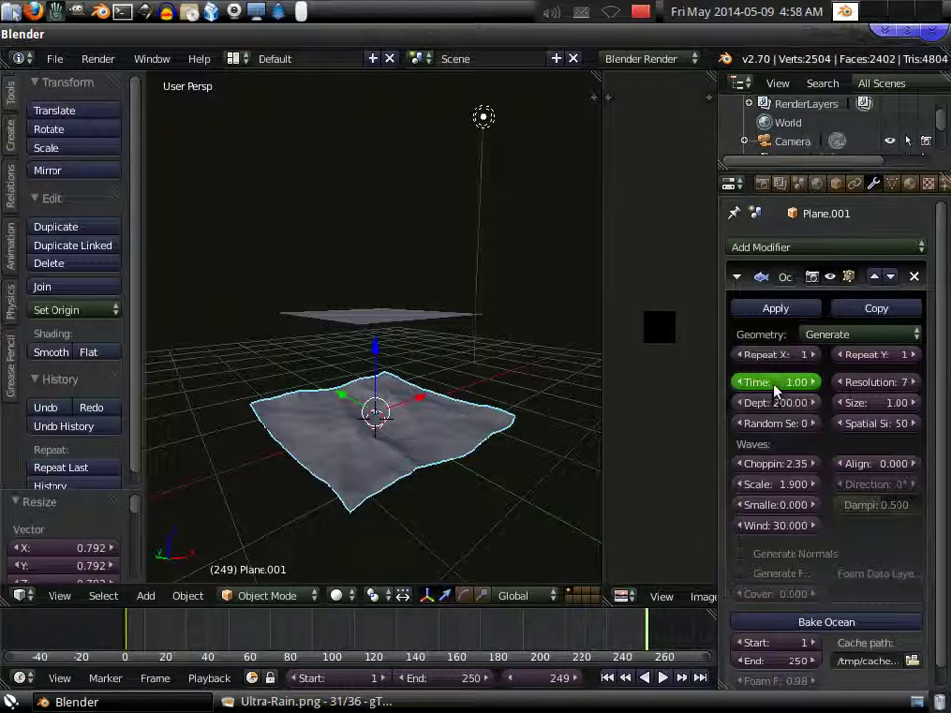
{"action": "key", "text": "i"}
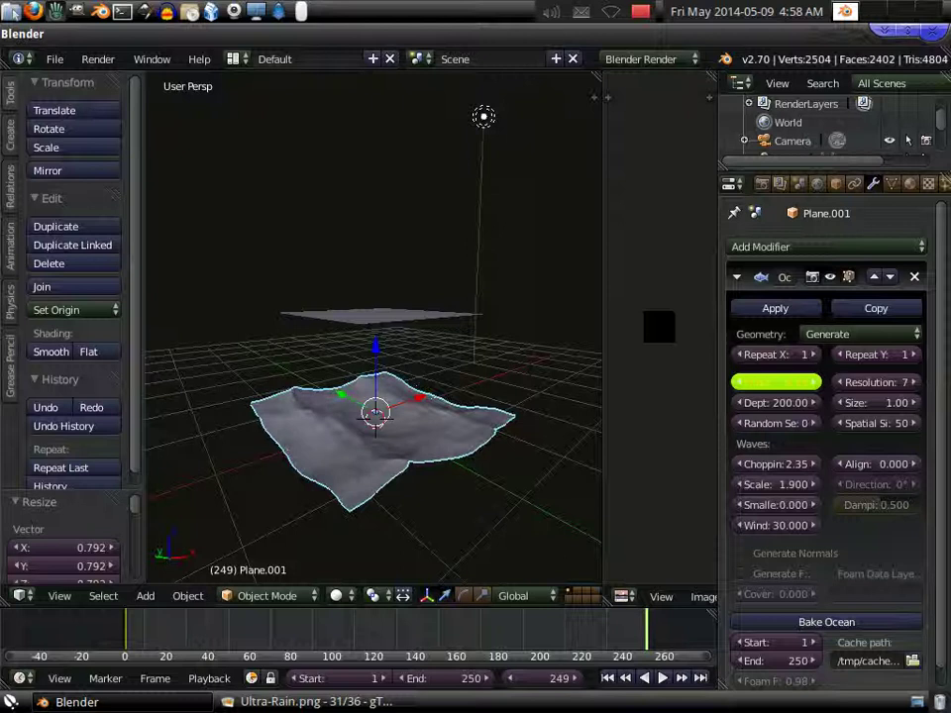
{"action": "right_click", "coordinate": [778, 384]}
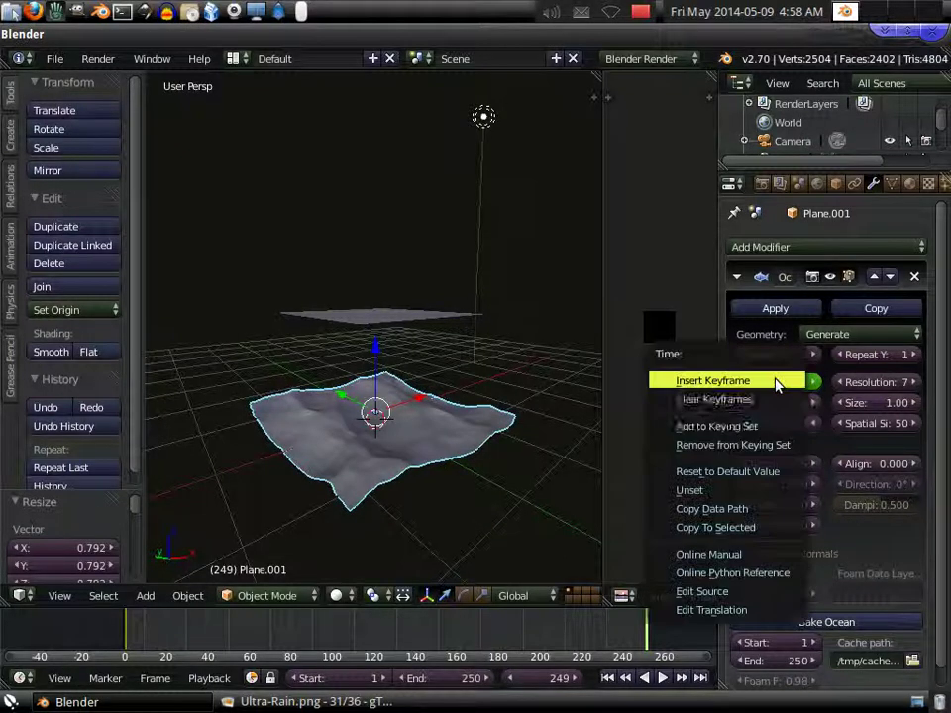
{"action": "left_click", "coordinate": [778, 383]}
{"action": "left_click", "coordinate": [608, 679]}
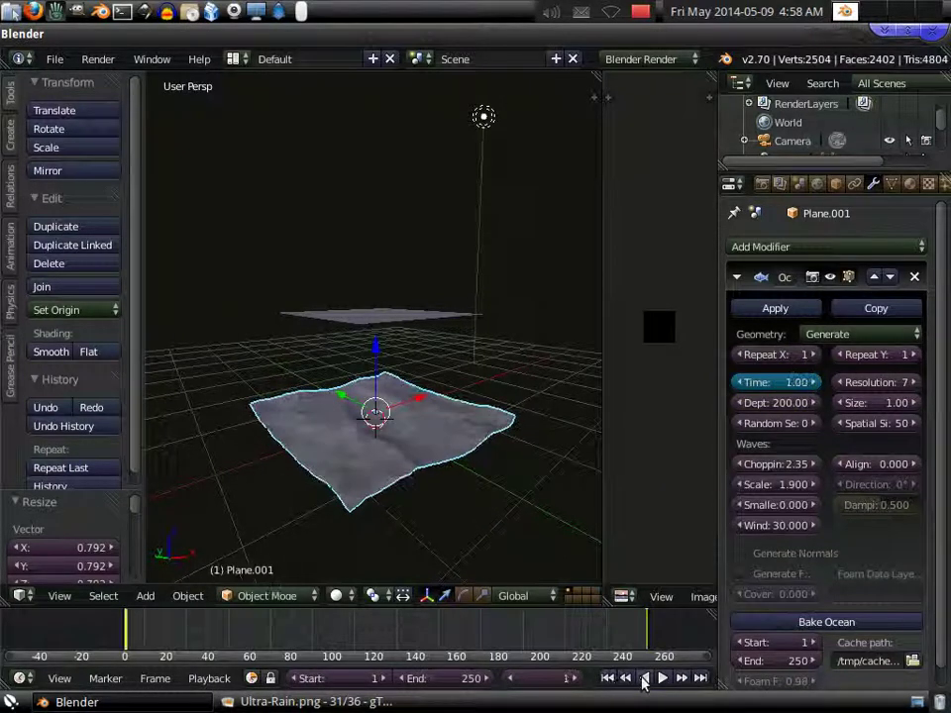
{"action": "left_click", "coordinate": [662, 679]}
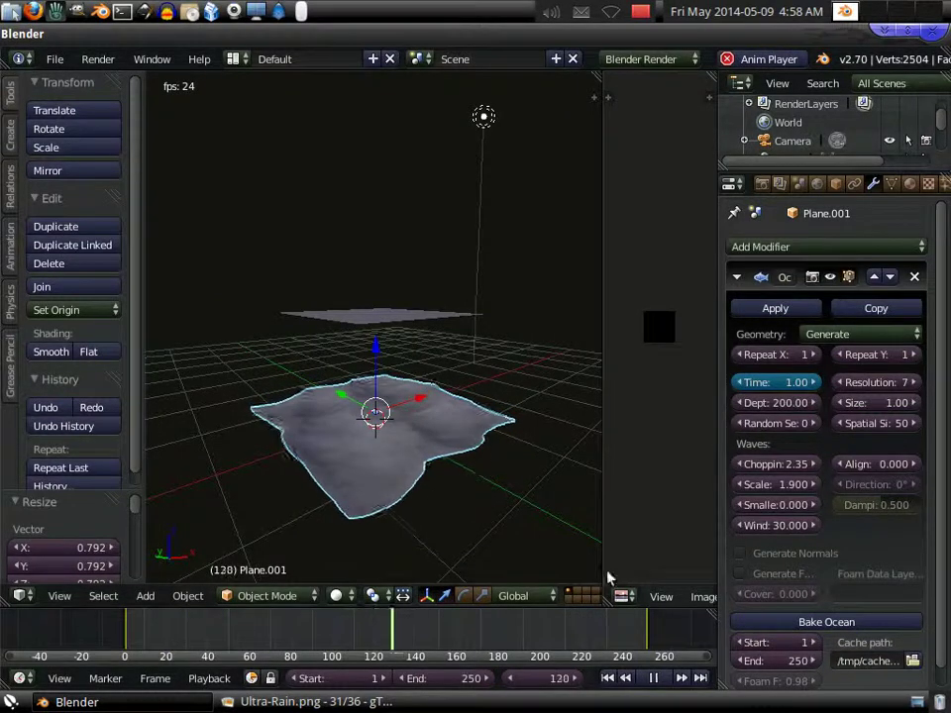
Step: Set the Time keyframes to Linear interpolation in the Animation layout, then return to Default
{"action": "key", "text": "Escape"}
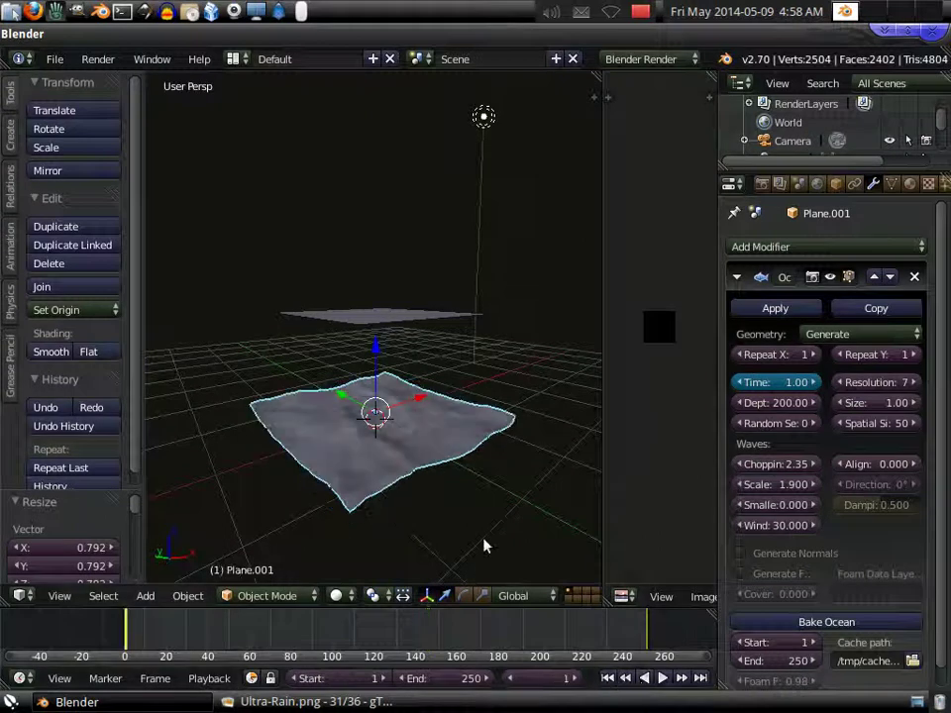
{"action": "left_click", "coordinate": [236, 58]}
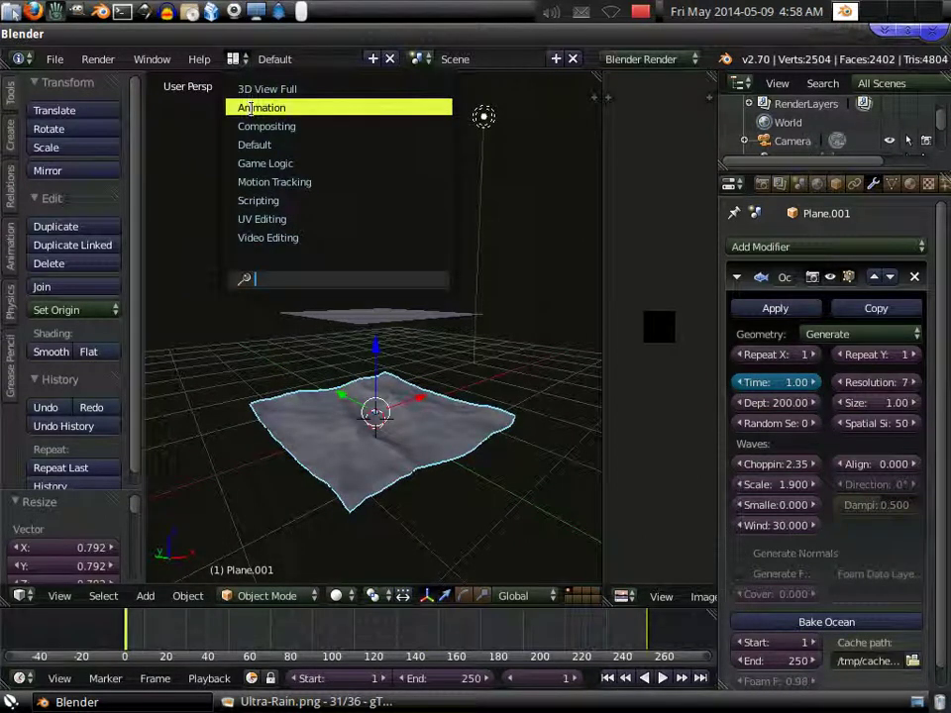
{"action": "left_click", "coordinate": [287, 107]}
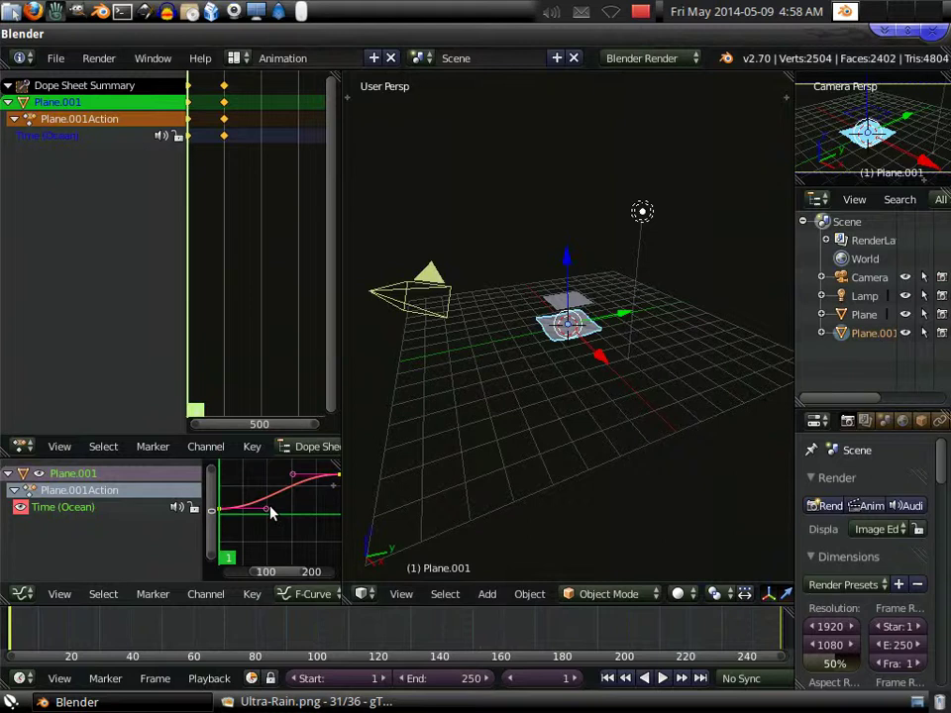
{"action": "key", "text": "t"}
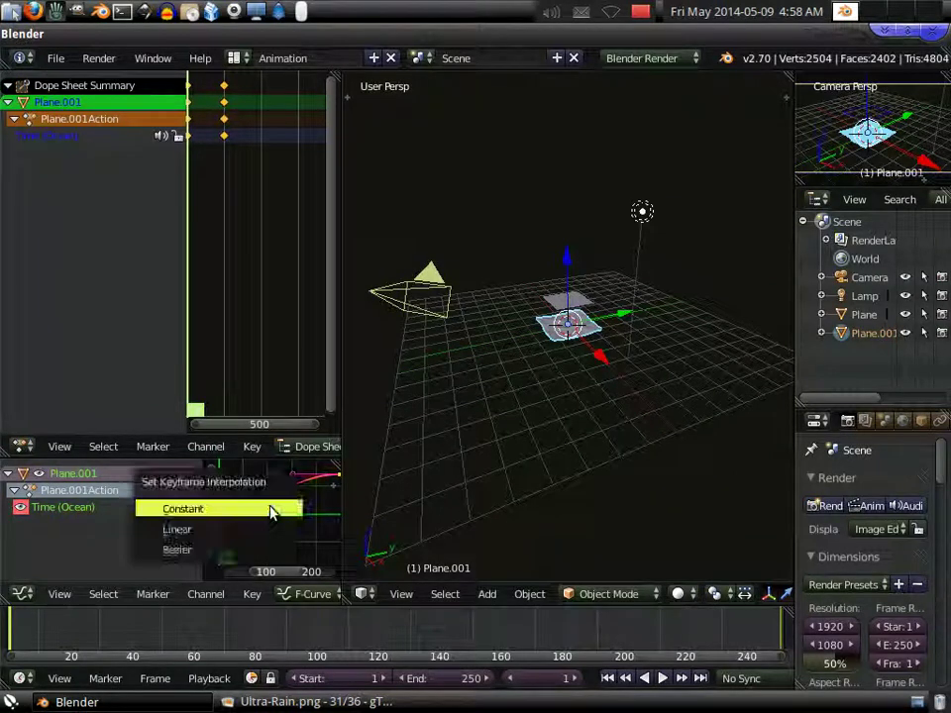
{"action": "left_click", "coordinate": [273, 528]}
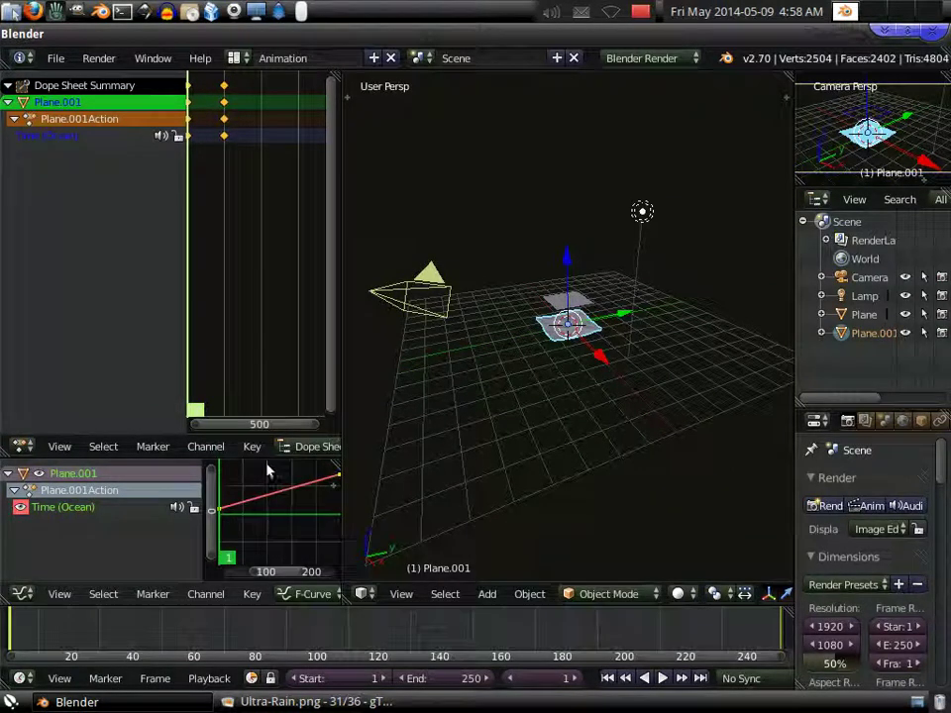
{"action": "left_click", "coordinate": [237, 59]}
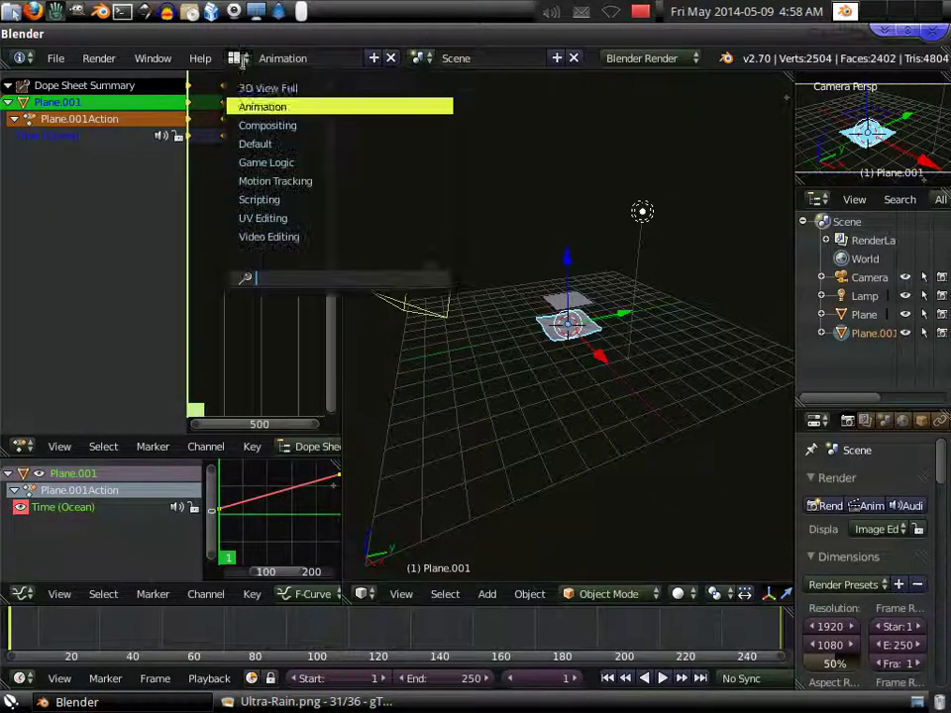
{"action": "left_click", "coordinate": [255, 144]}
{"action": "middle_click_drag", "start_coordinate": [361, 384], "coordinate": [393, 430]}
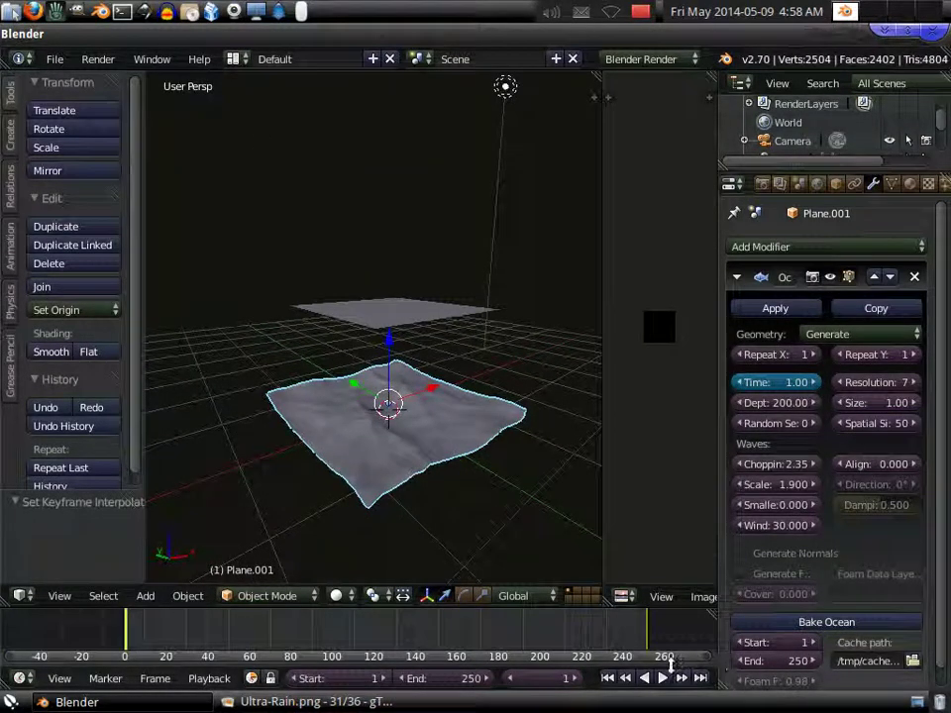
Step: Play the steady wave animation to check it, then stop and return to frame 1
{"action": "left_click", "coordinate": [665, 677]}
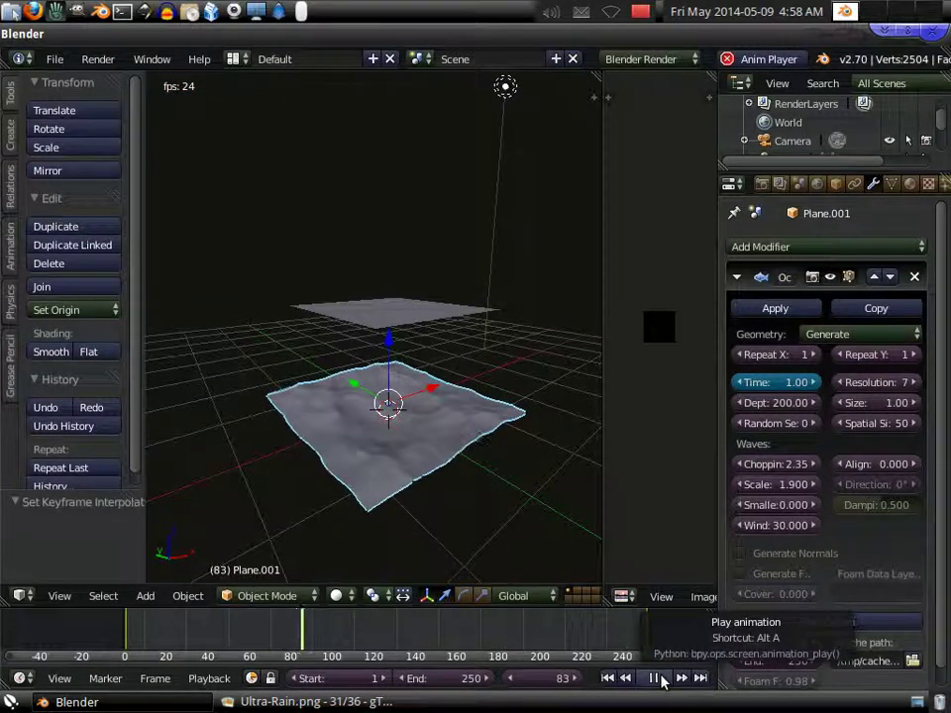
{"action": "left_click", "coordinate": [655, 679]}
{"action": "key", "text": "shift+Left"}
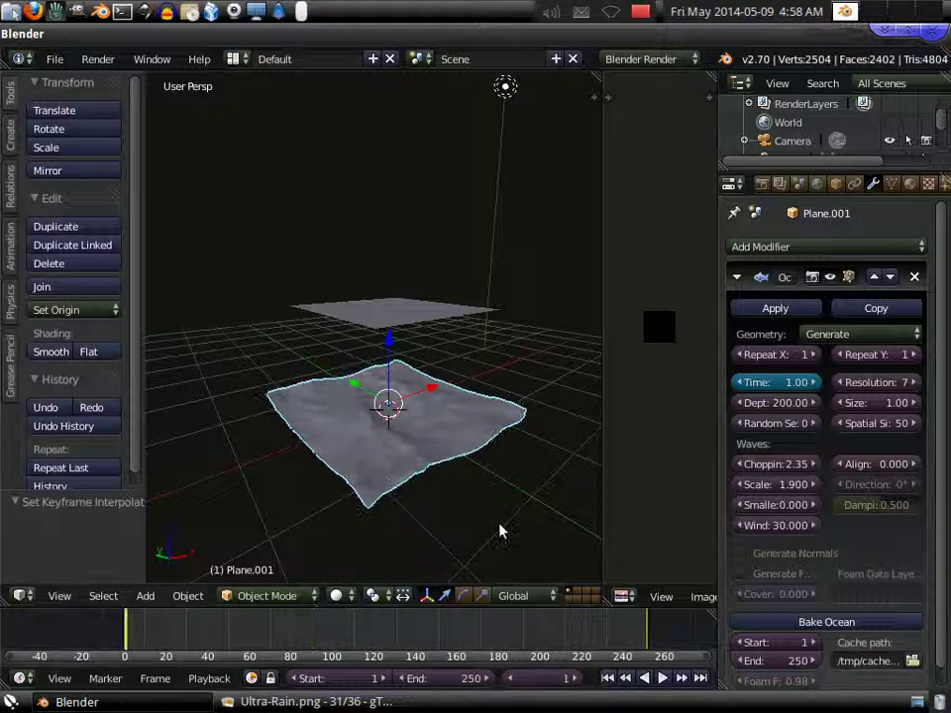
Step: Enable Selected to Active with the upper flat plane active, and calculate 64 bake frames
{"action": "left_click", "coordinate": [761, 186]}
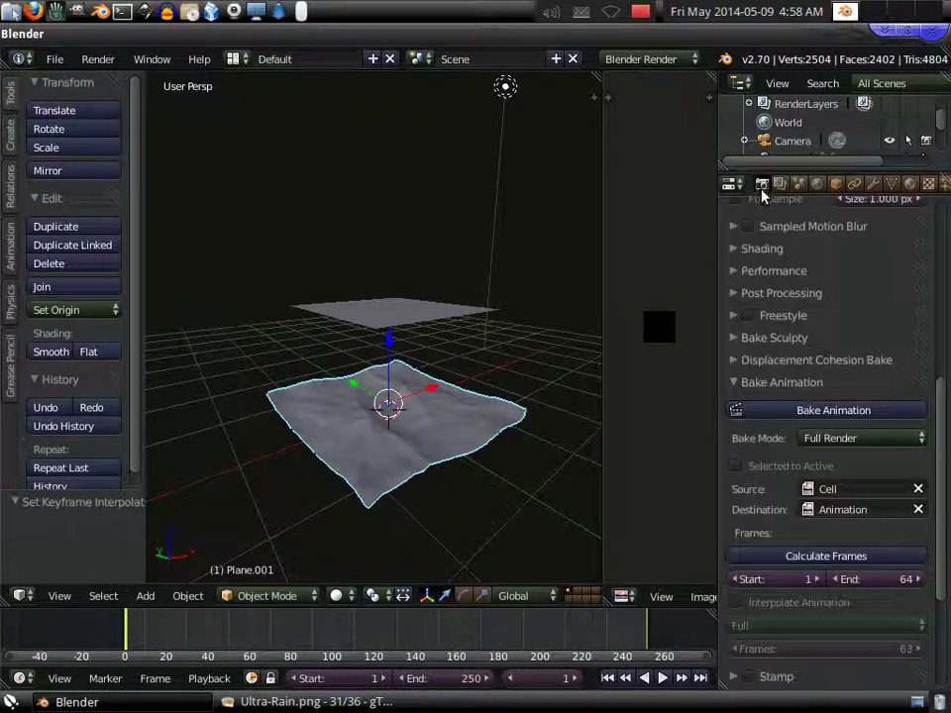
{"action": "left_click", "coordinate": [761, 473]}
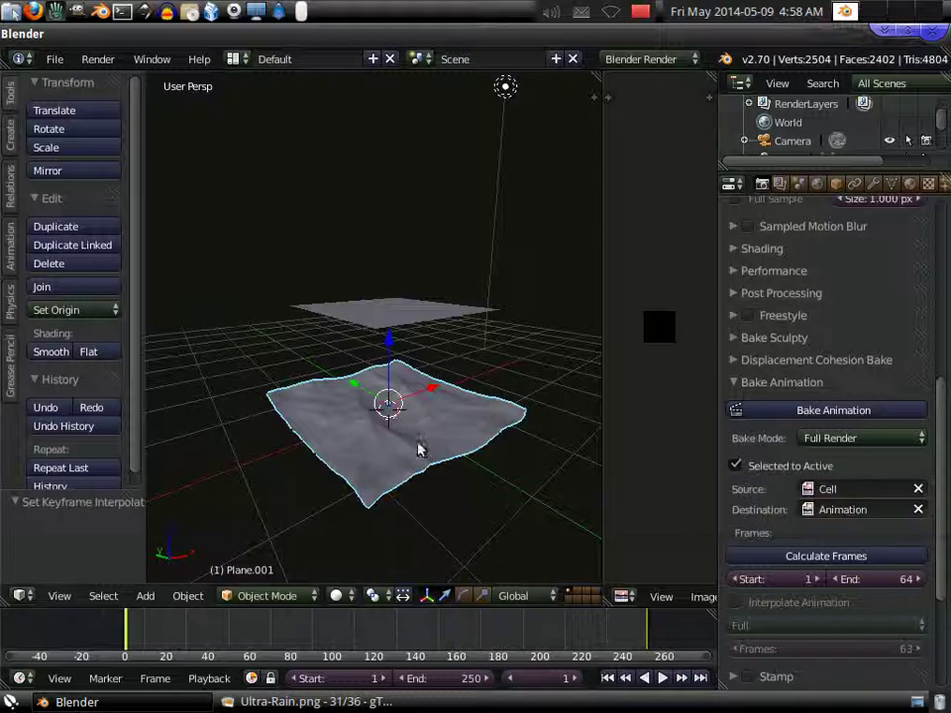
{"action": "right_click", "coordinate": [416, 319], "text": "shift"}
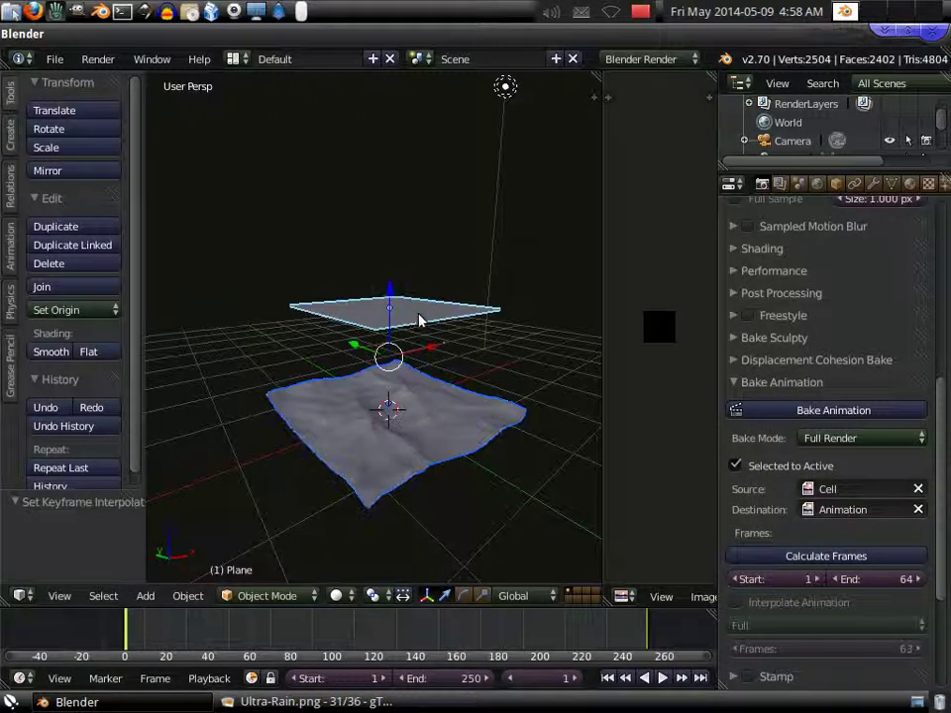
{"action": "left_click", "coordinate": [747, 412]}
{"action": "left_click_drag", "start_coordinate": [605, 425], "coordinate": [576, 425]}
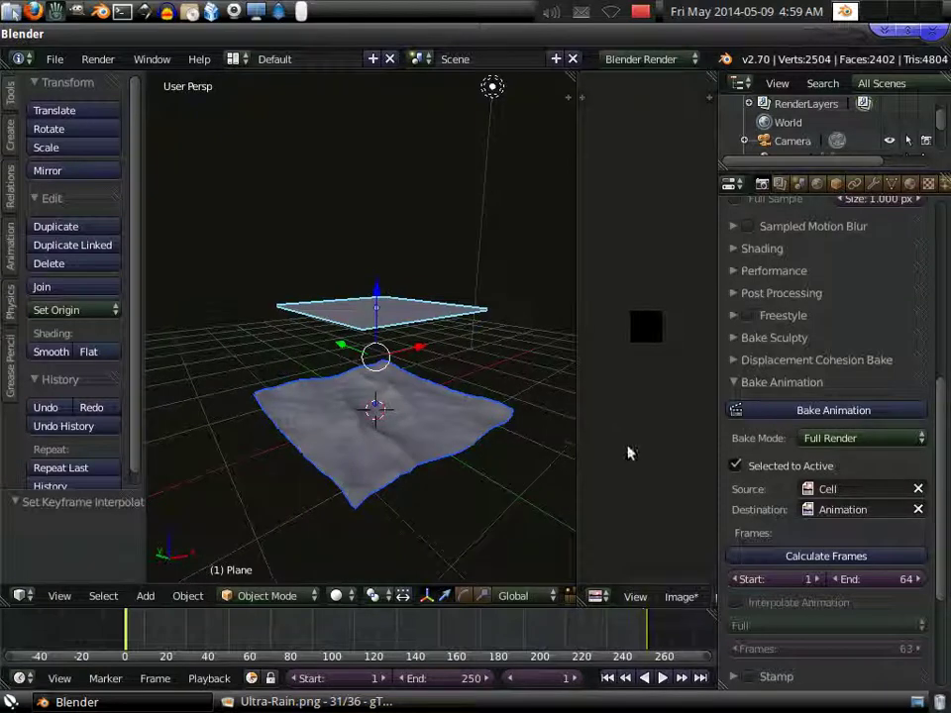
{"action": "left_click", "coordinate": [816, 556]}
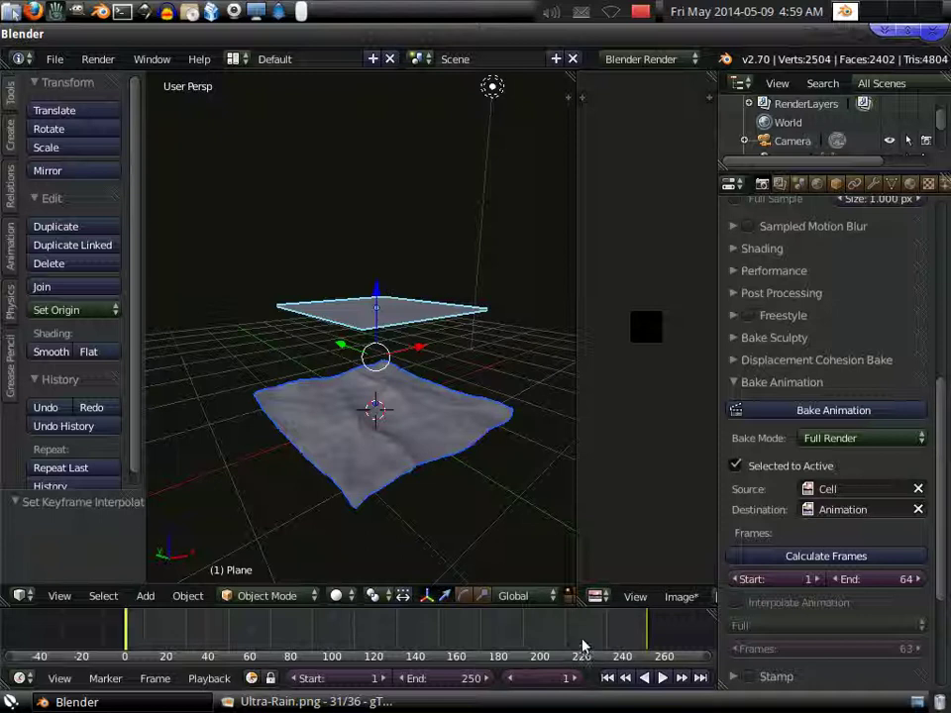
{"action": "left_click", "coordinate": [838, 439]}
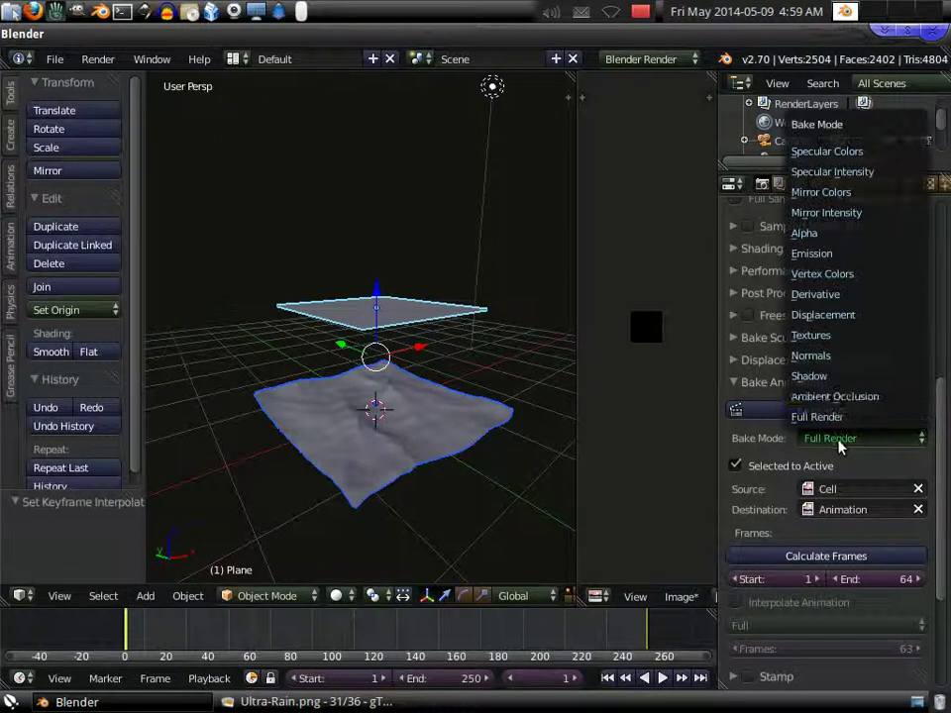
{"action": "left_click", "coordinate": [830, 355]}
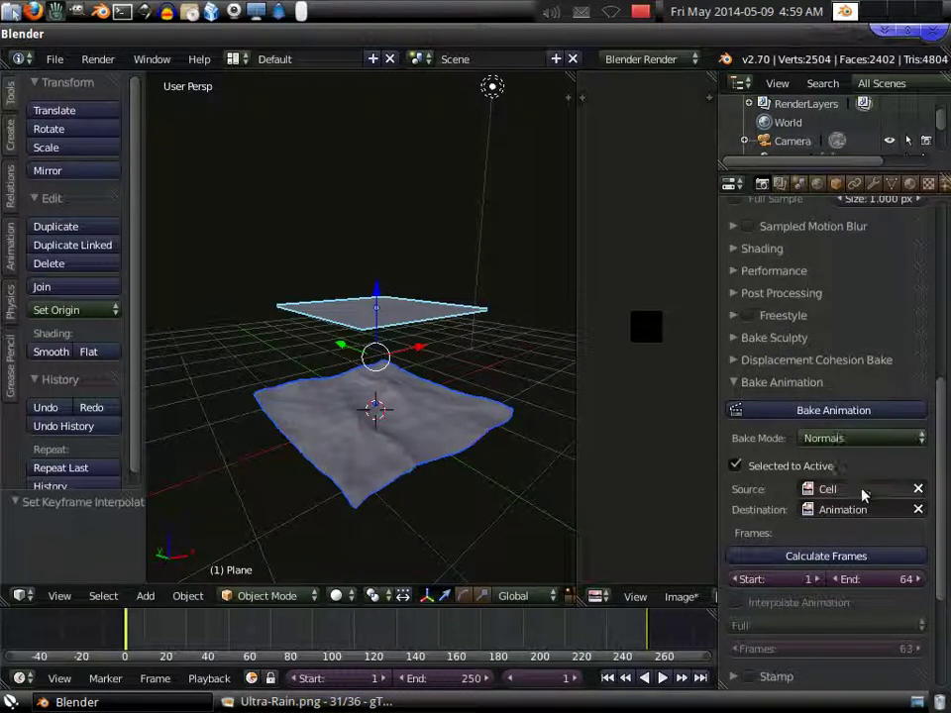
{"action": "scroll", "coordinate": [941, 477], "scroll_direction": "down", "scroll_amount": 5}
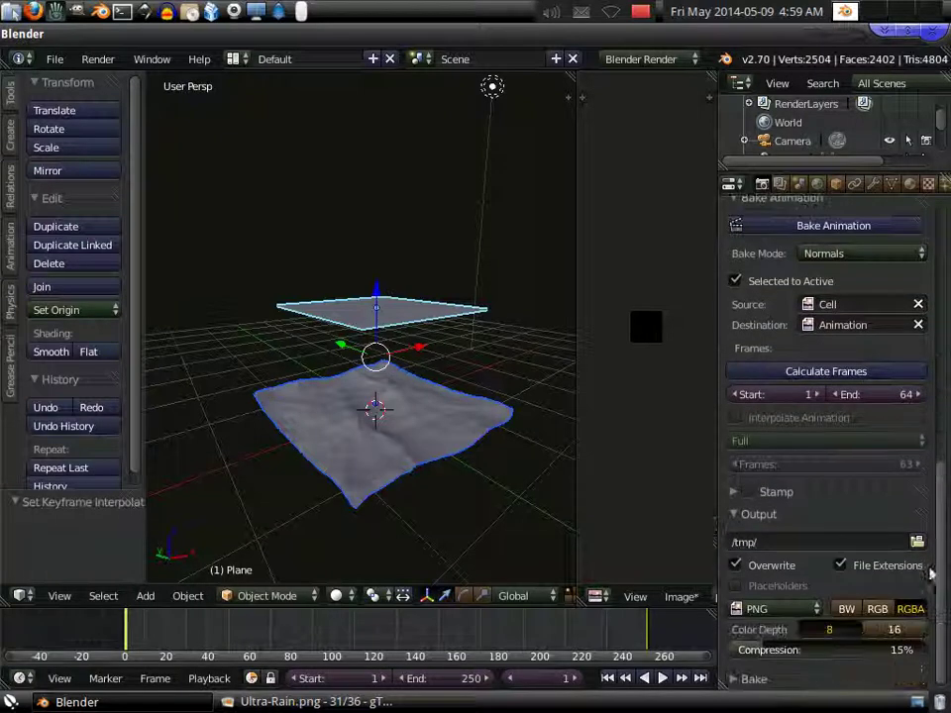
{"action": "scroll", "coordinate": [775, 676], "scroll_direction": "down", "scroll_amount": 5}
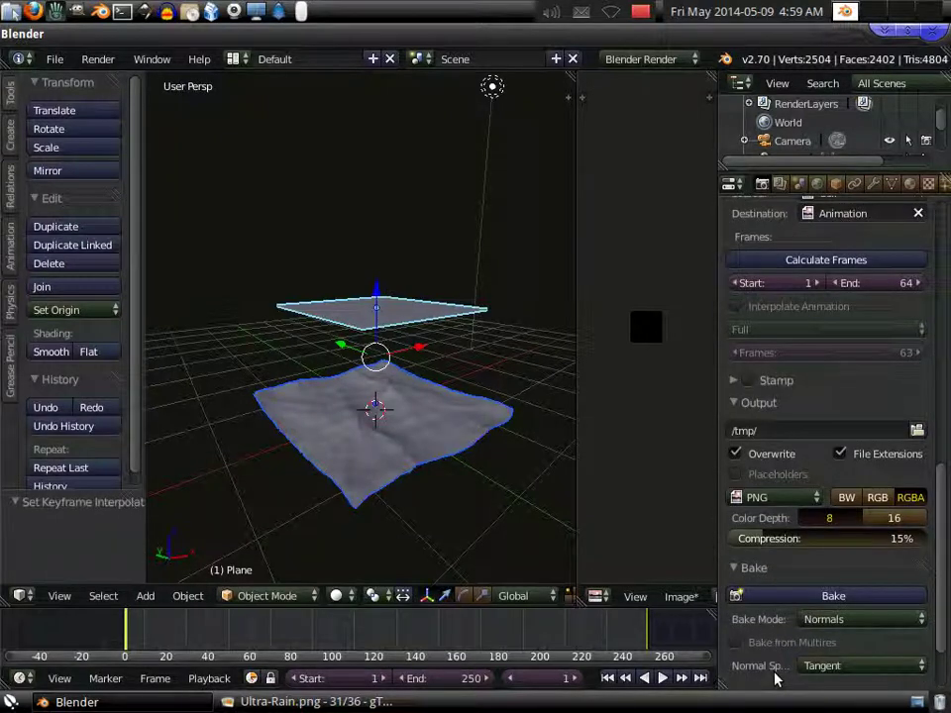
{"action": "scroll", "coordinate": [781, 530], "scroll_direction": "up", "scroll_amount": 7}
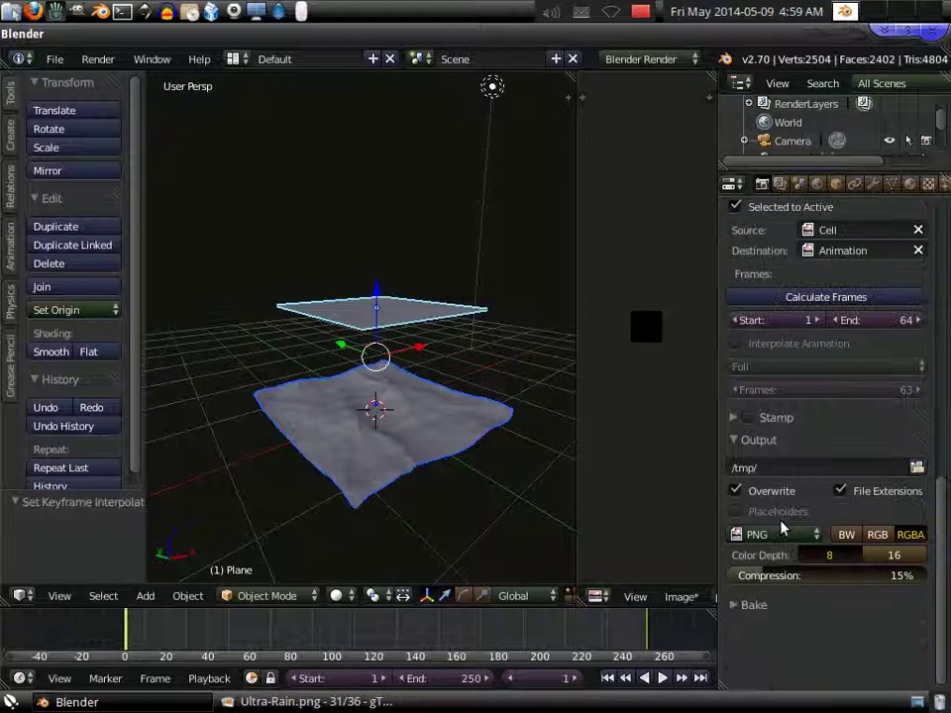
{"action": "scroll", "coordinate": [783, 527], "scroll_direction": "up", "scroll_amount": 2}
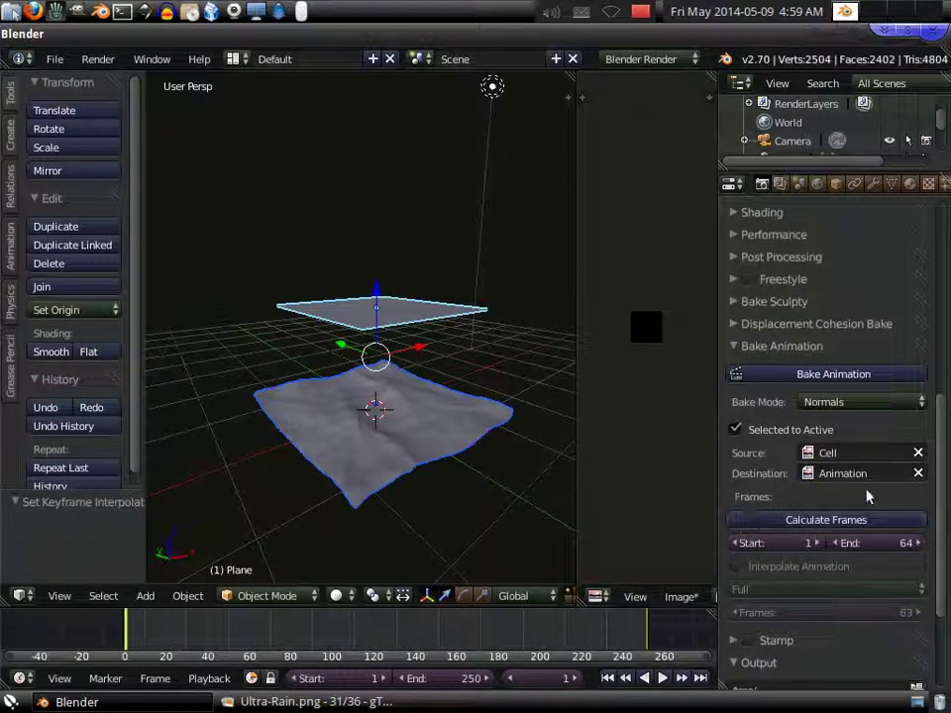
Step: Enable Interpolate Animation and, after trying Clipped, keep the Full interpolation method
{"action": "left_click", "coordinate": [813, 567]}
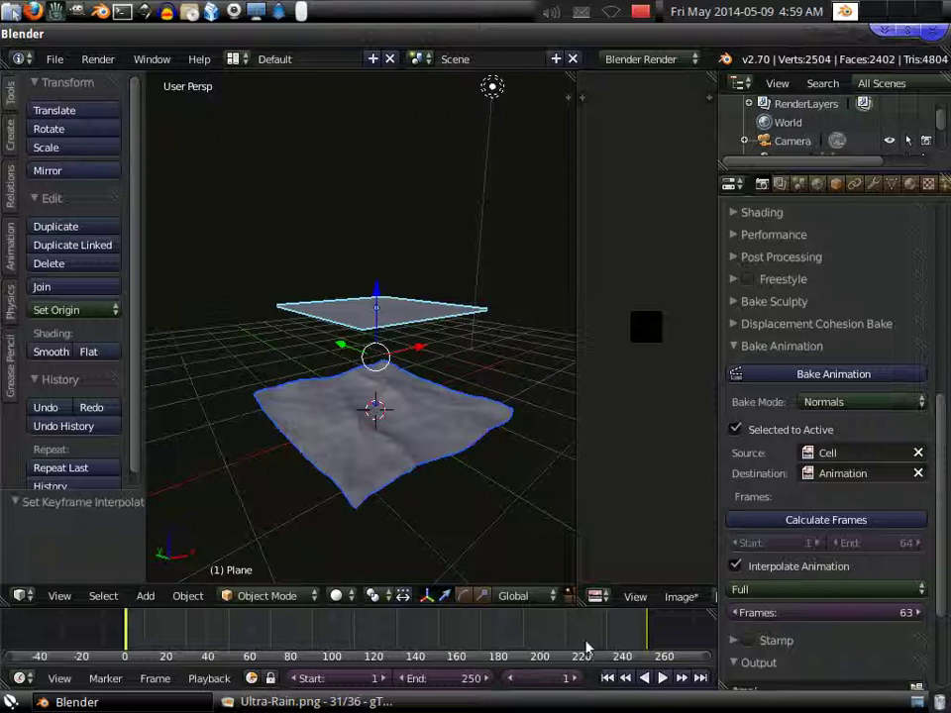
{"action": "scroll", "coordinate": [896, 565], "scroll_direction": "down", "scroll_amount": 2}
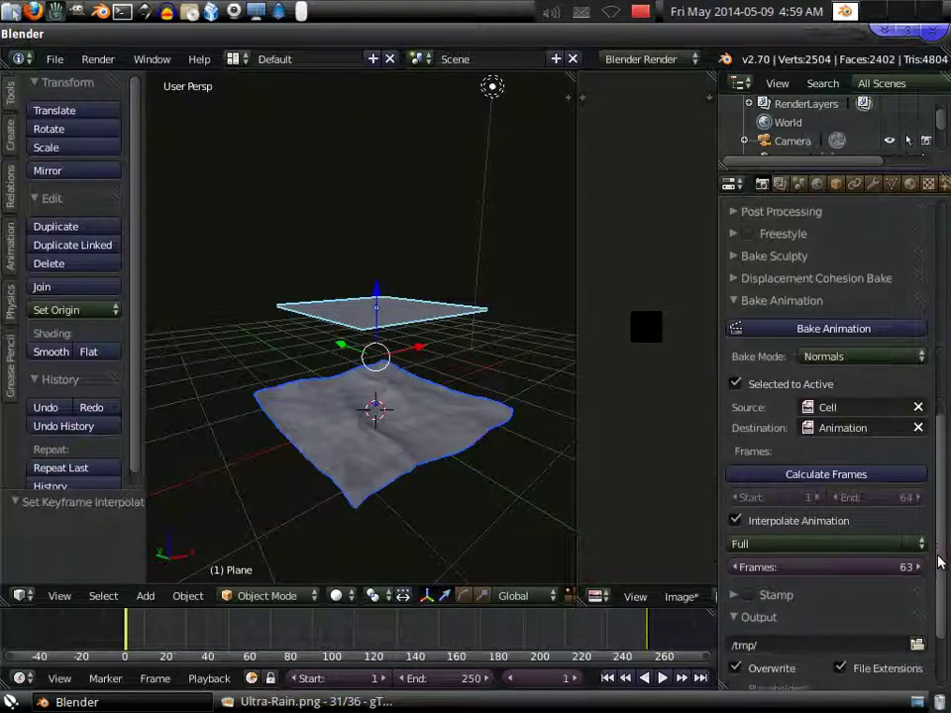
{"action": "left_click", "coordinate": [824, 545]}
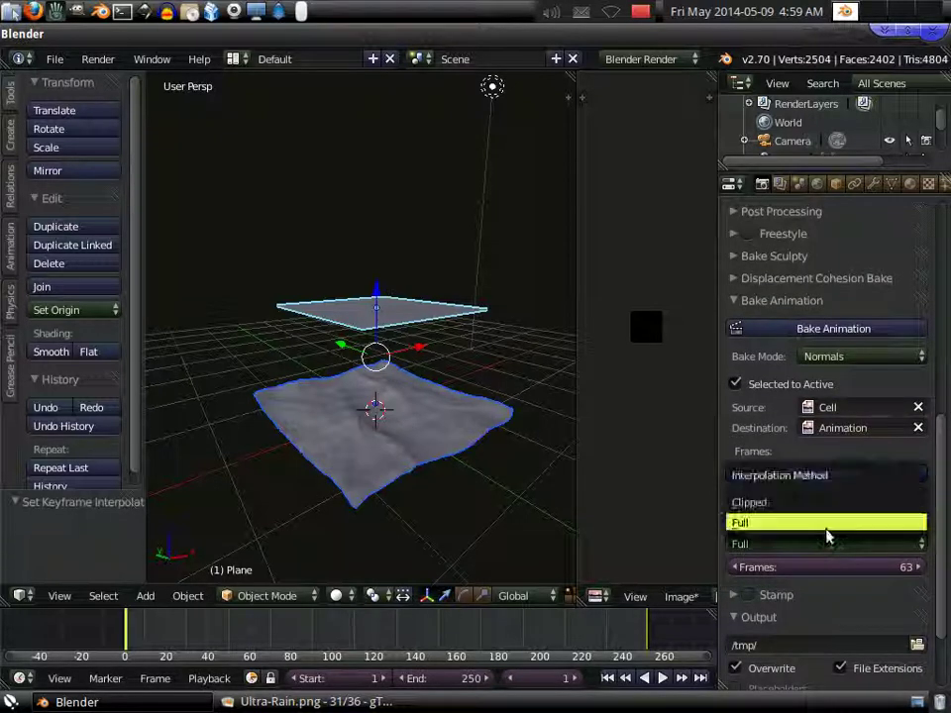
{"action": "left_click", "coordinate": [835, 503]}
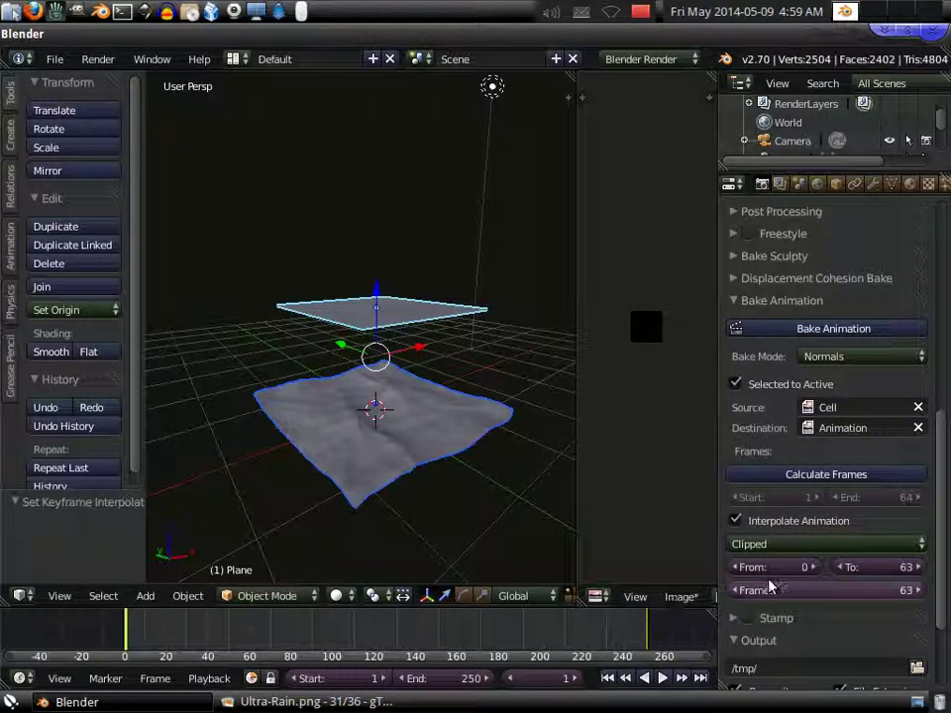
{"action": "left_click", "coordinate": [846, 547]}
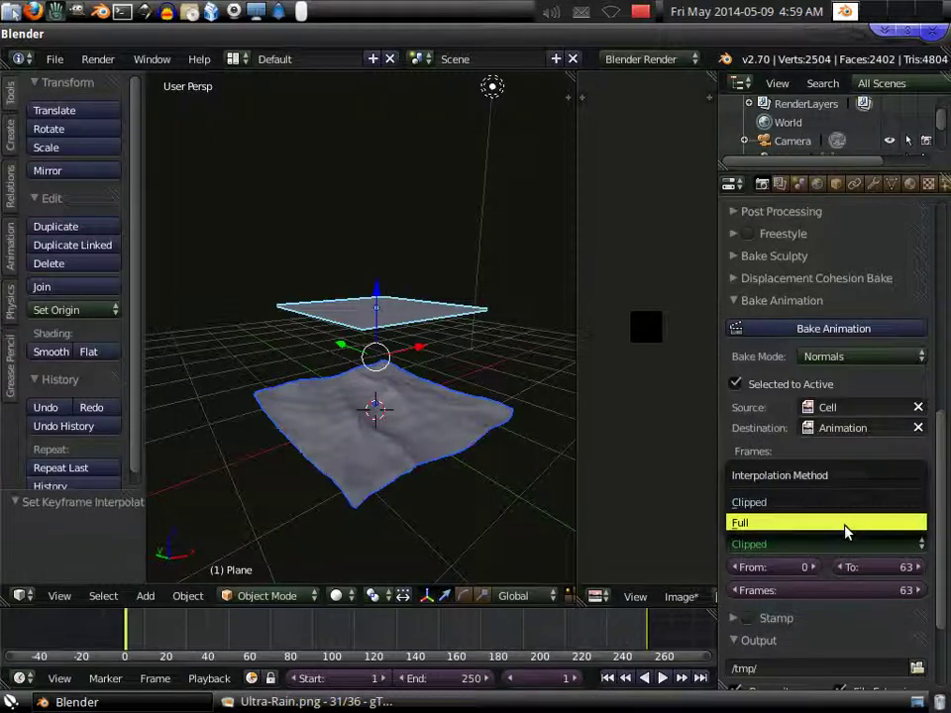
{"action": "left_click", "coordinate": [845, 525]}
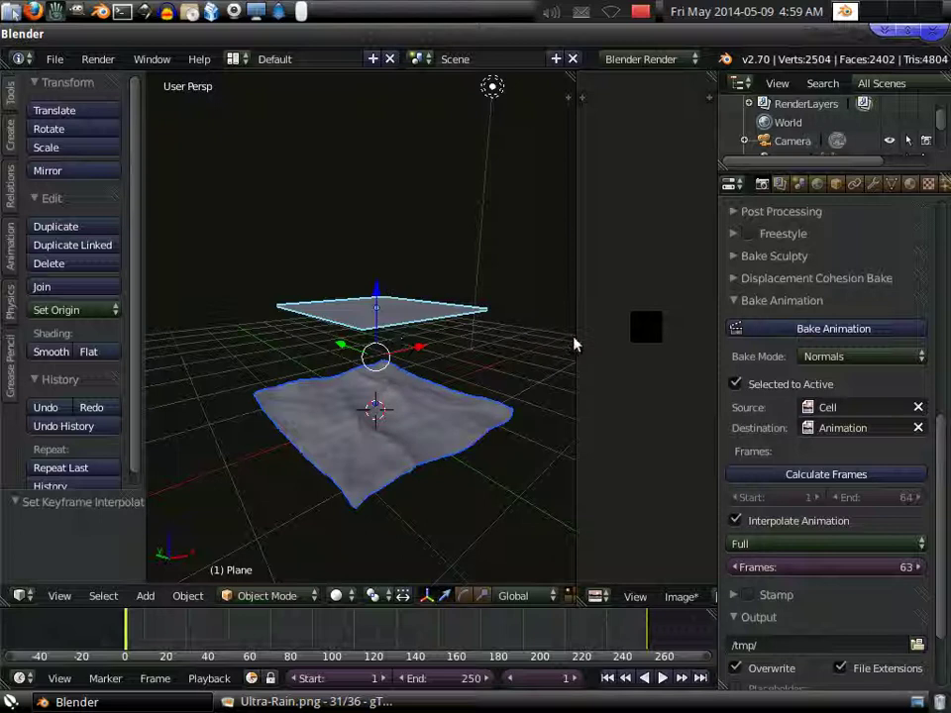
Step: Run Bake Animation to bake the ocean plane's Normals into the images
{"action": "left_click_drag", "start_coordinate": [578, 335], "coordinate": [504, 340]}
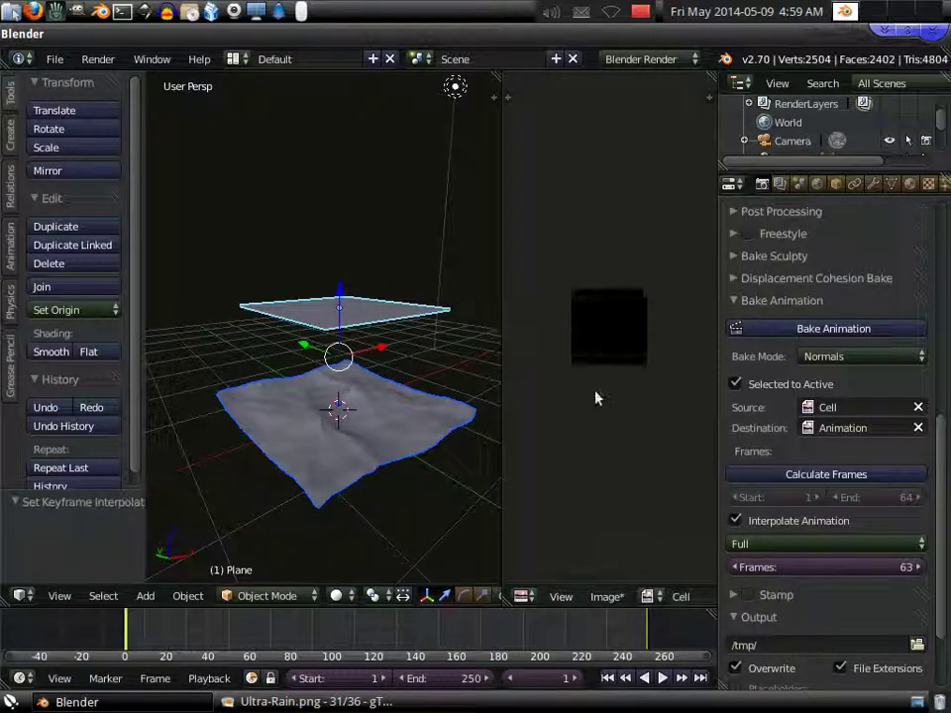
{"action": "left_click", "coordinate": [799, 330]}
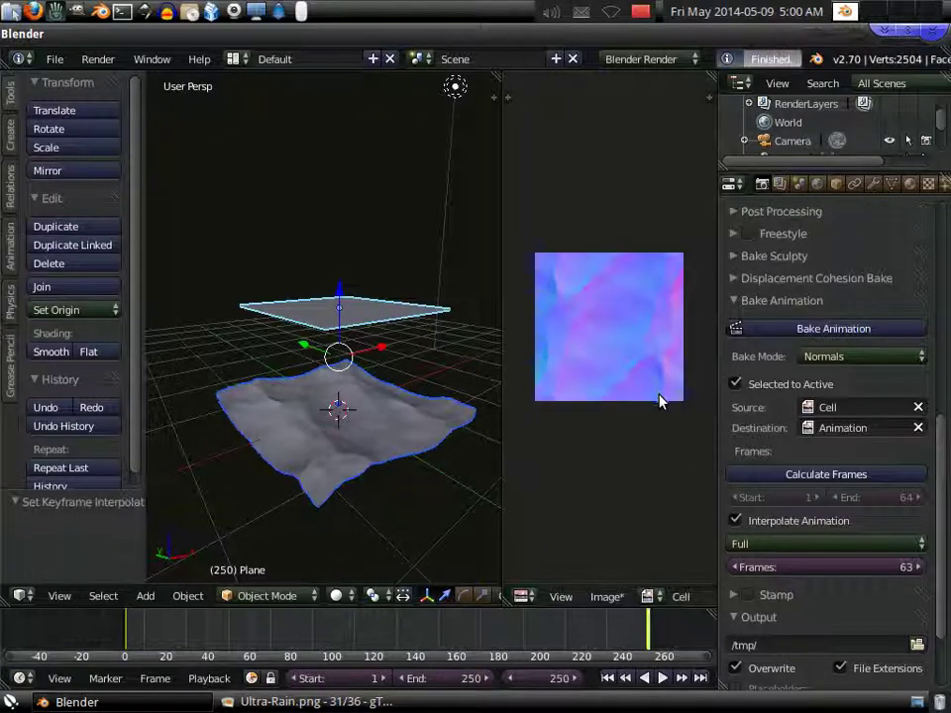
Step: Display the baked Animation image in the Image editor and inspect its tiled normal-map sprite sheet
{"action": "left_click", "coordinate": [648, 597]}
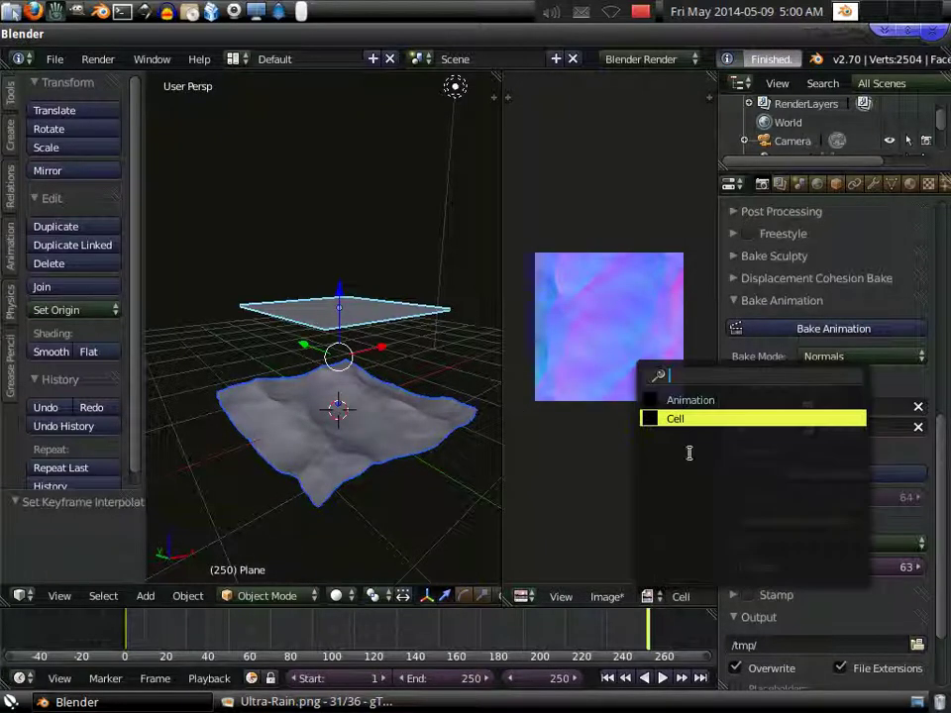
{"action": "left_click", "coordinate": [694, 400]}
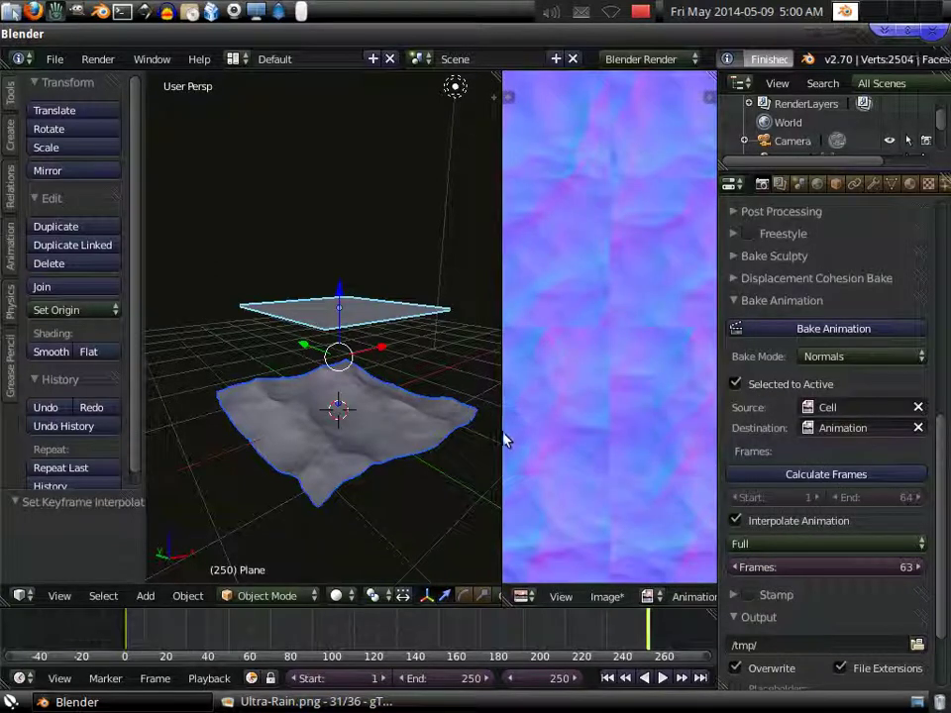
{"action": "left_click_drag", "start_coordinate": [505, 439], "coordinate": [329, 414]}
{"action": "scroll", "coordinate": [449, 430], "scroll_direction": "down", "scroll_amount": 4}
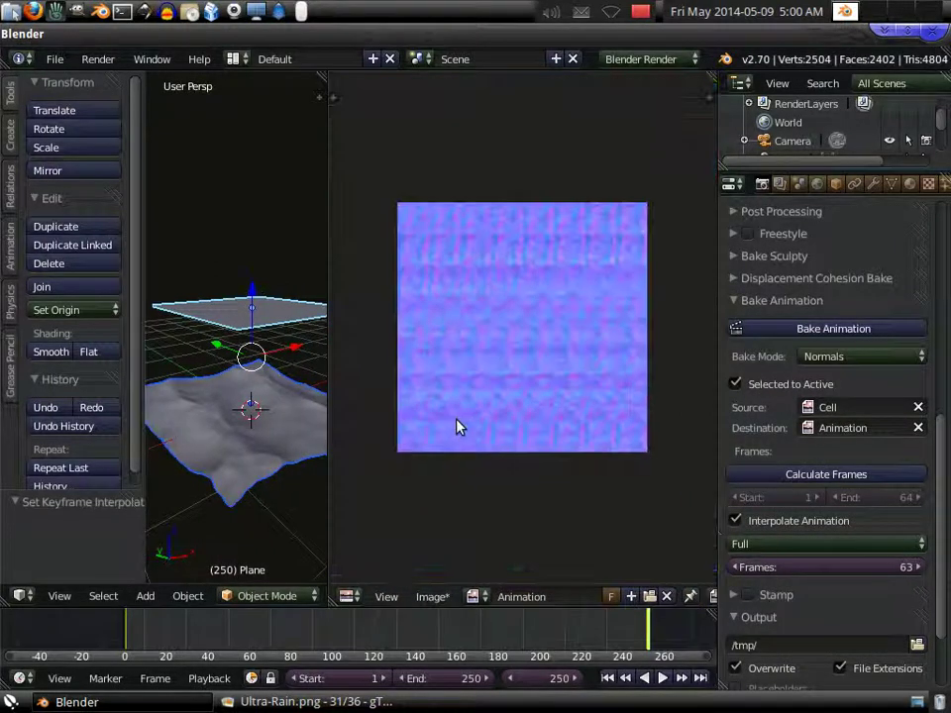
{"action": "scroll", "coordinate": [516, 395], "scroll_direction": "up", "scroll_amount": 2}
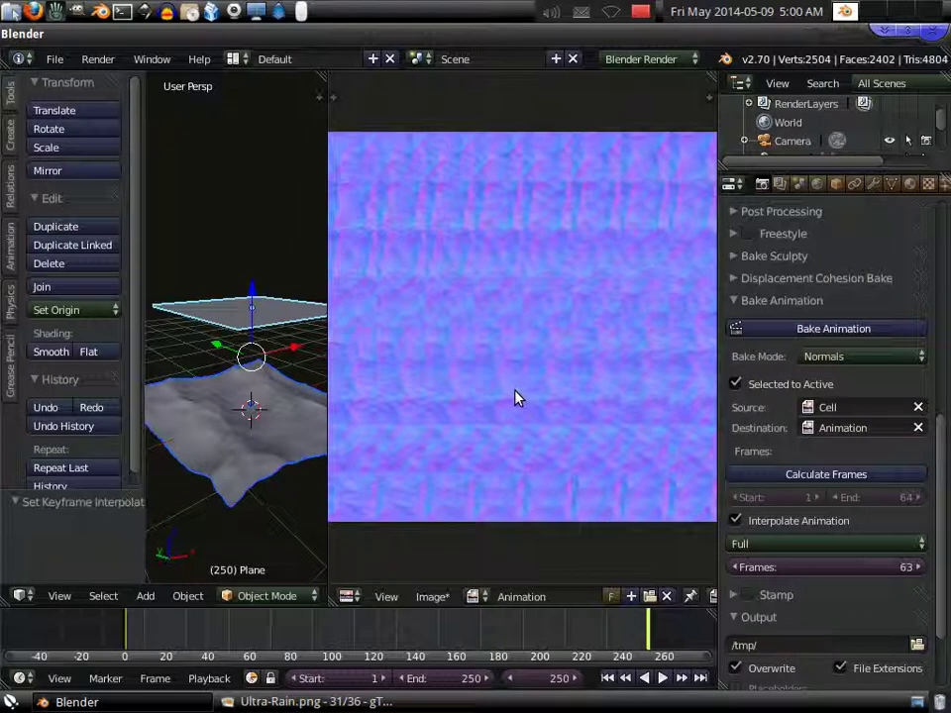
{"action": "scroll", "coordinate": [516, 397], "scroll_direction": "down", "scroll_amount": 1}
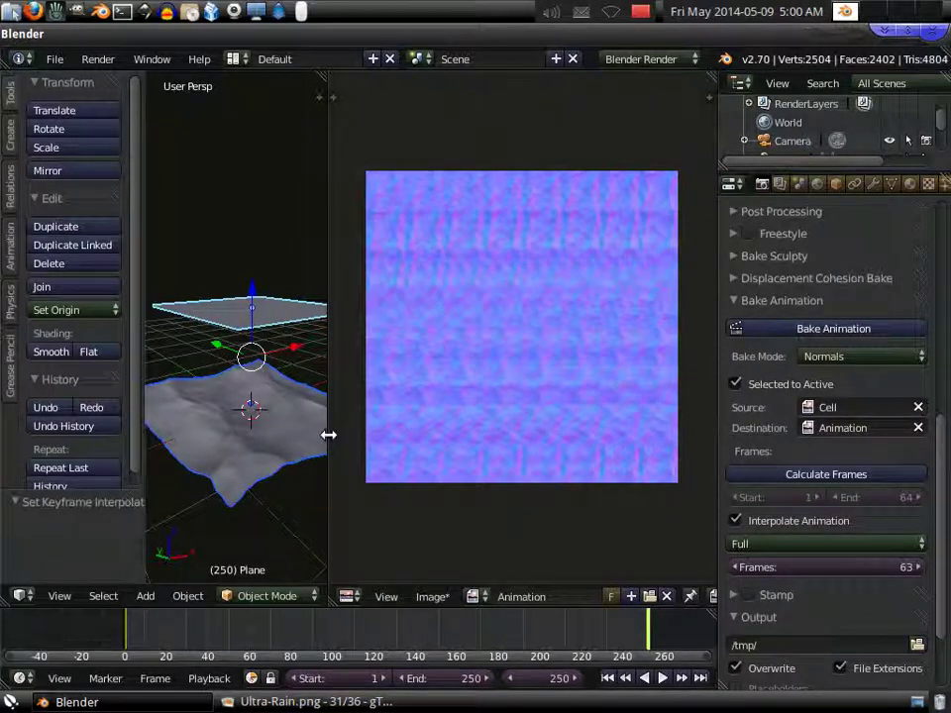
{"action": "left_click_drag", "start_coordinate": [328, 435], "coordinate": [519, 425]}
{"action": "middle_click_drag", "start_coordinate": [442, 452], "coordinate": [431, 431]}
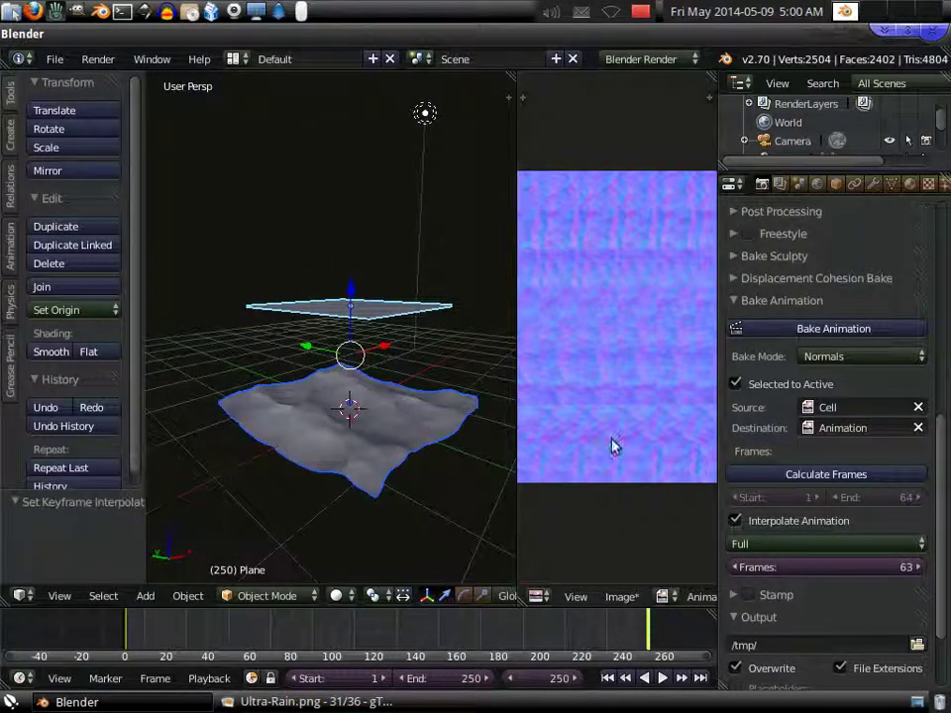
Step: Switch the interpolation method to Clipped and check the waves at frames 82 and 177
{"action": "left_click", "coordinate": [750, 542]}
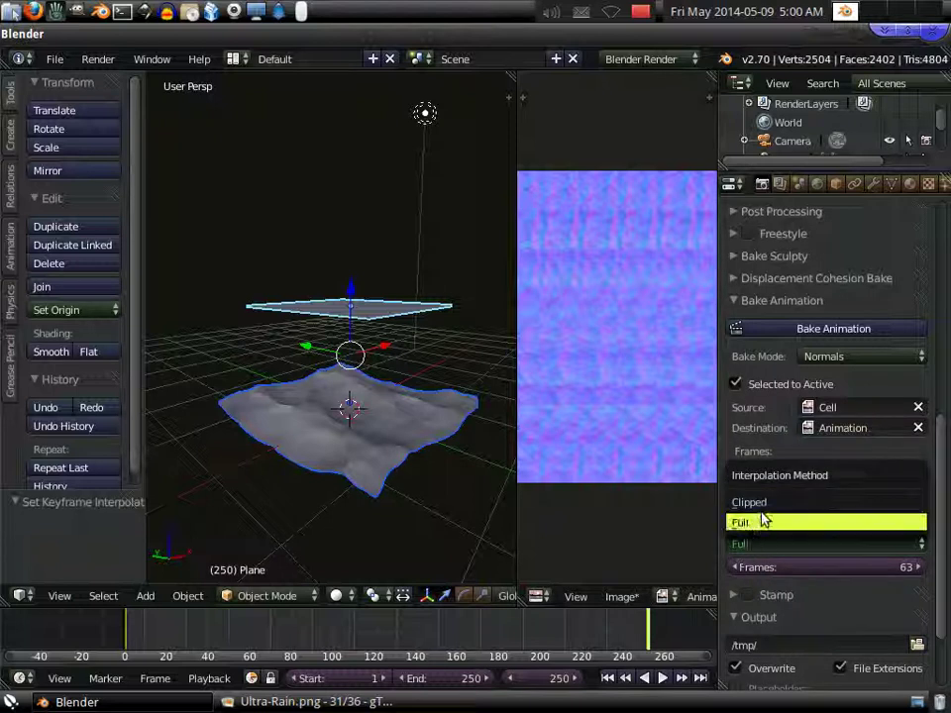
{"action": "left_click", "coordinate": [753, 503]}
{"action": "left_click", "coordinate": [345, 628]}
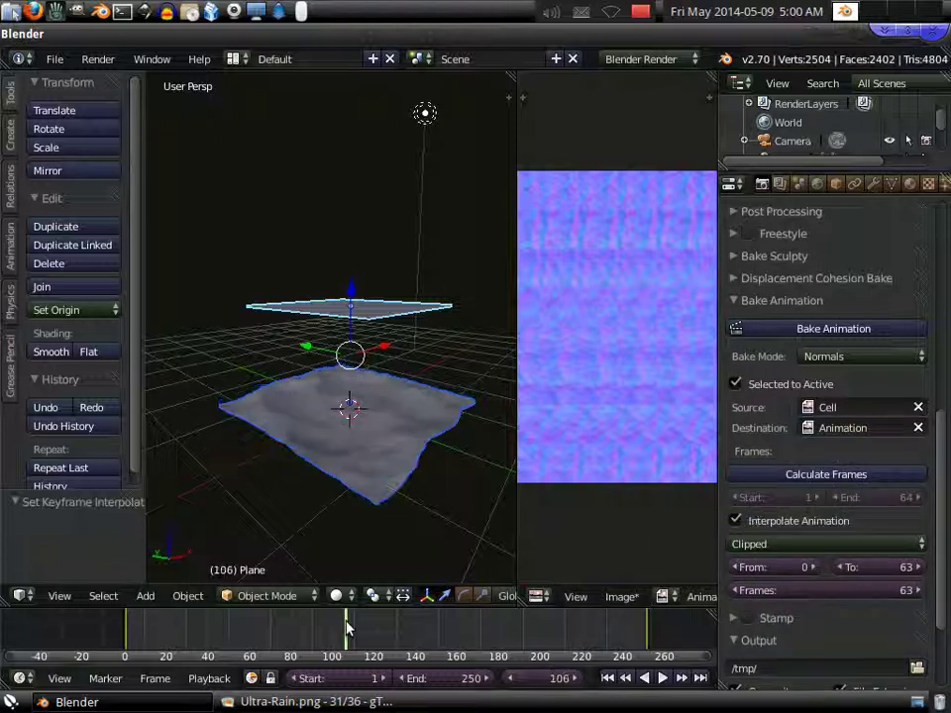
{"action": "left_click", "coordinate": [294, 626]}
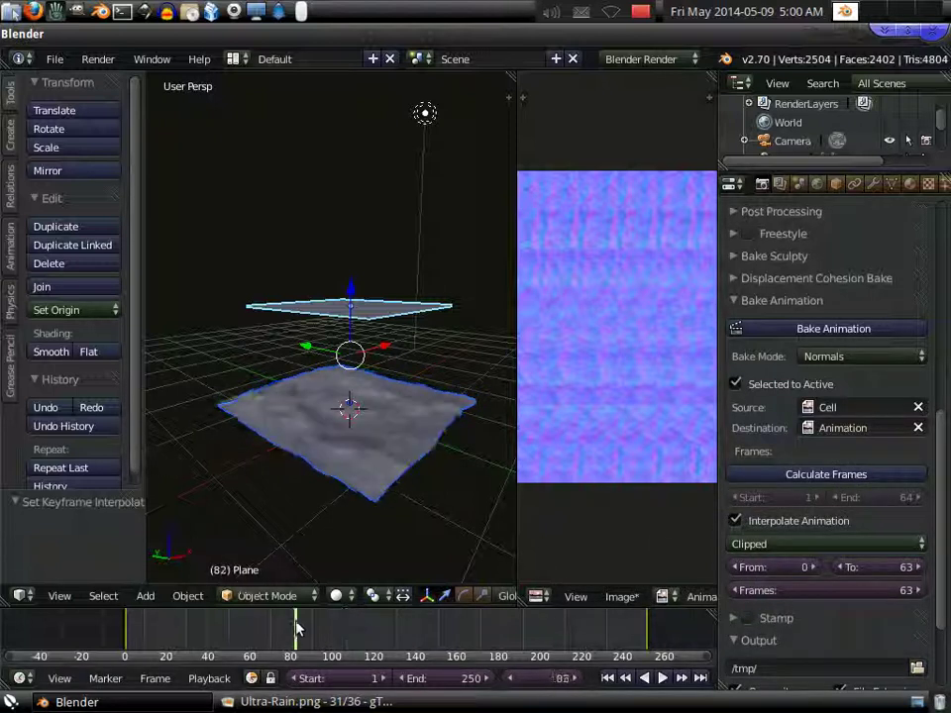
{"action": "left_click", "coordinate": [497, 625]}
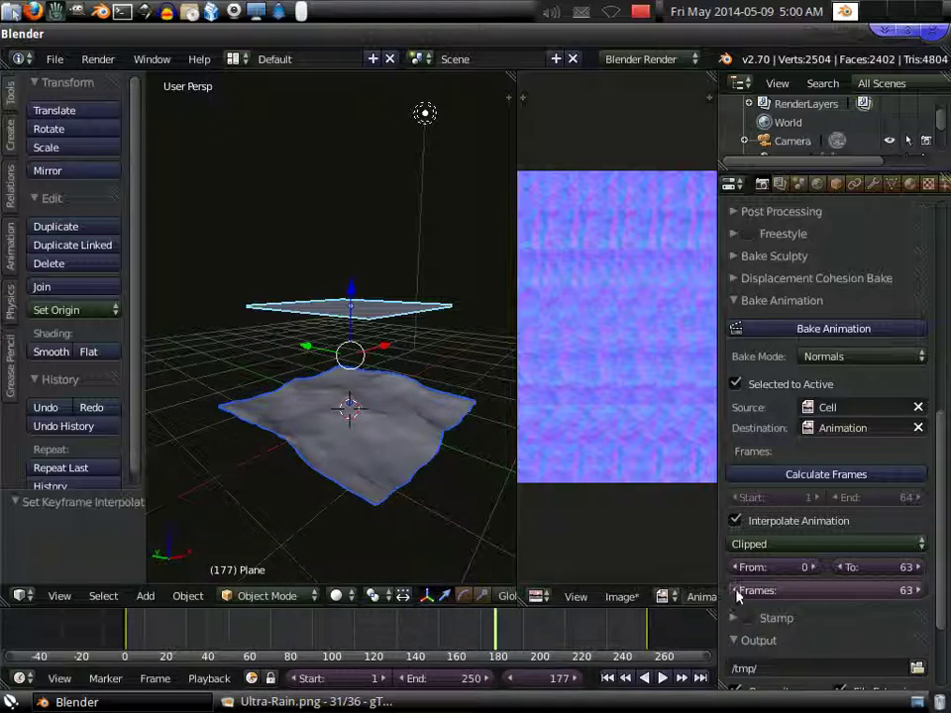
Step: Set the clipped range From 82 To 177
{"action": "left_click", "coordinate": [761, 568]}
{"action": "type", "text": "82"}
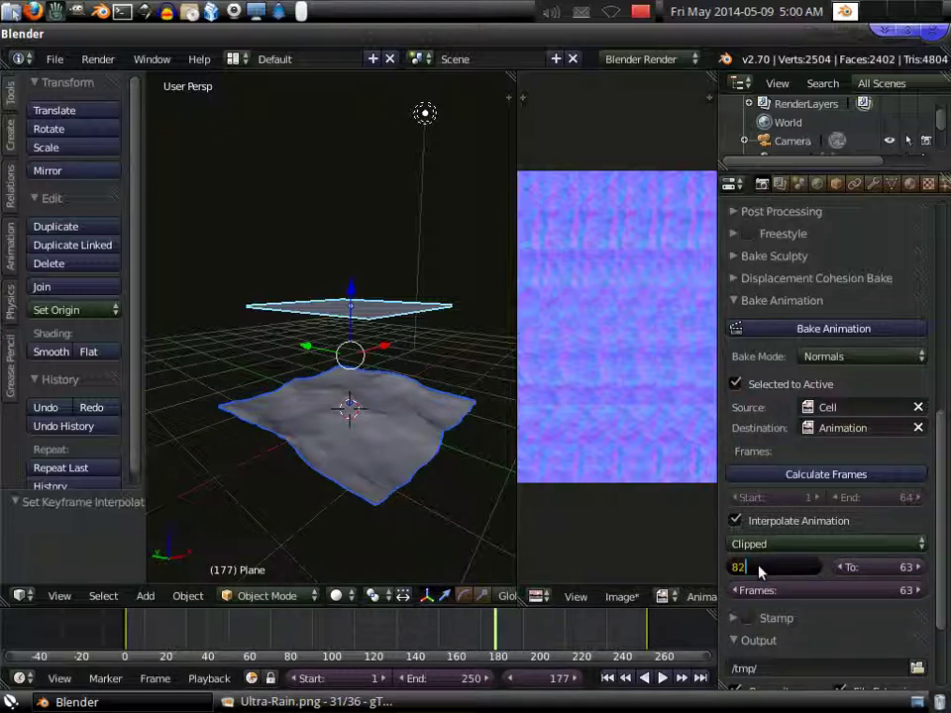
{"action": "key", "text": "Return"}
{"action": "left_click", "coordinate": [869, 567]}
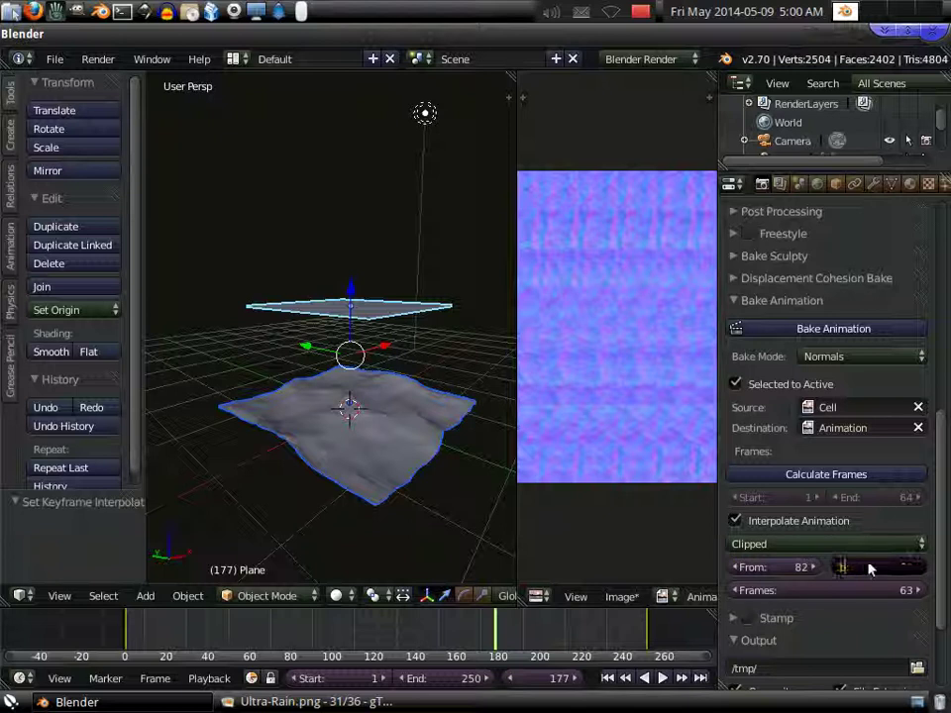
{"action": "type", "text": "177"}
{"action": "key", "text": "Return"}
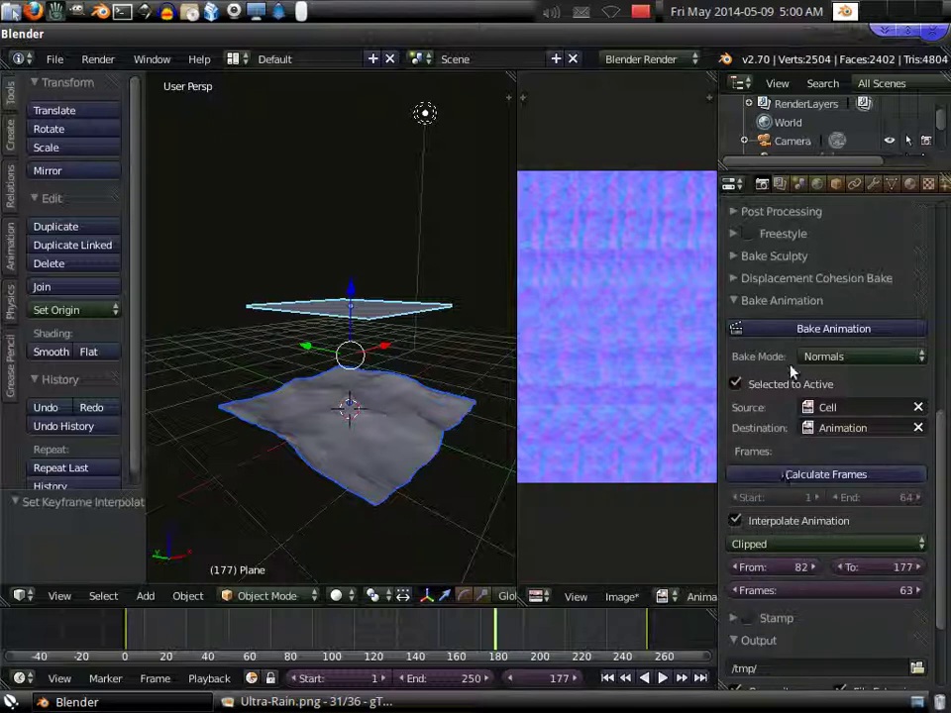
Step: Bake Animation again over frames 82–177 and inspect the new sprite sheet
{"action": "left_click", "coordinate": [791, 331]}
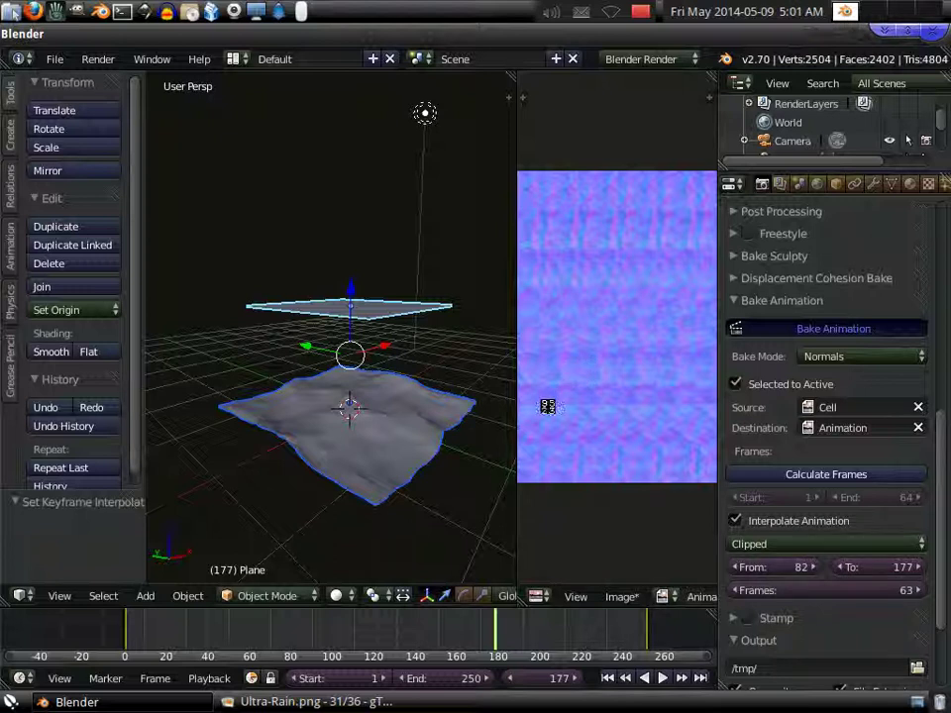
{"action": "left_click_drag", "start_coordinate": [518, 408], "coordinate": [310, 407]}
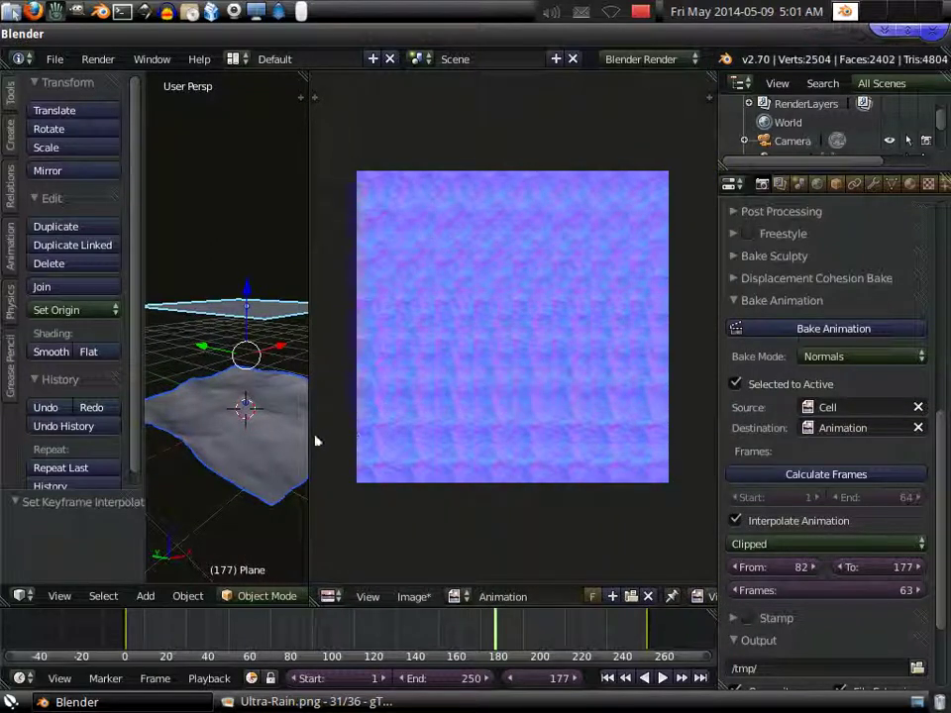
{"action": "left_click_drag", "start_coordinate": [308, 436], "coordinate": [474, 430]}
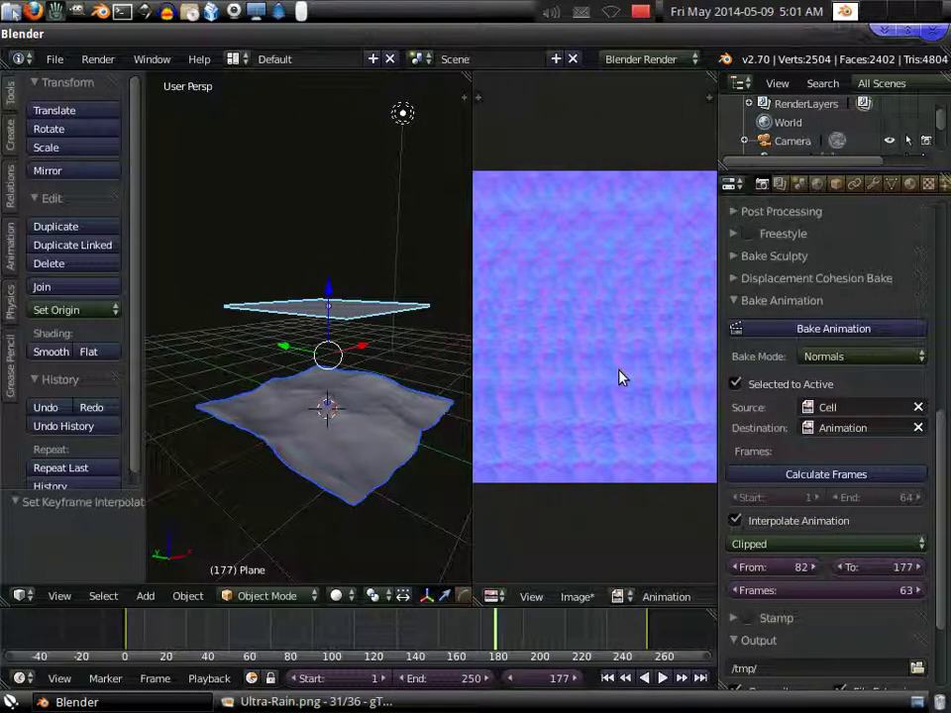